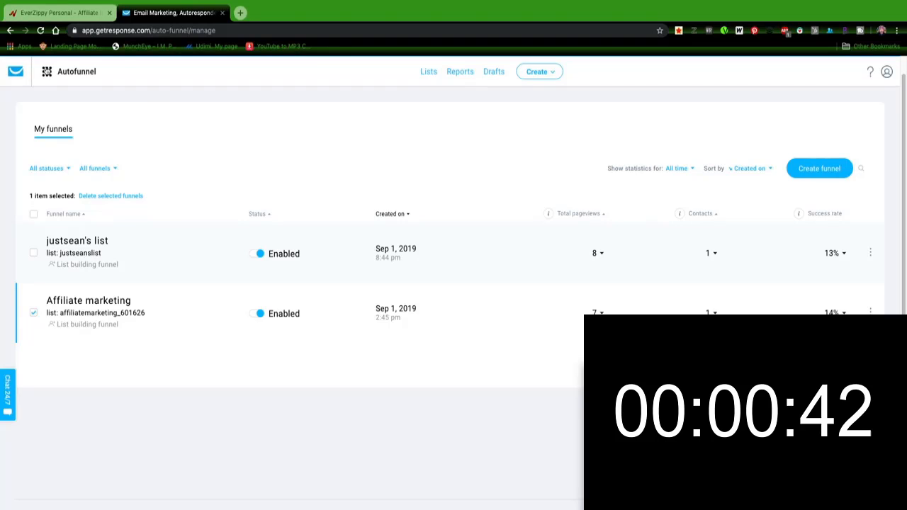
{"action": "left_click", "coordinate": [47, 73]}
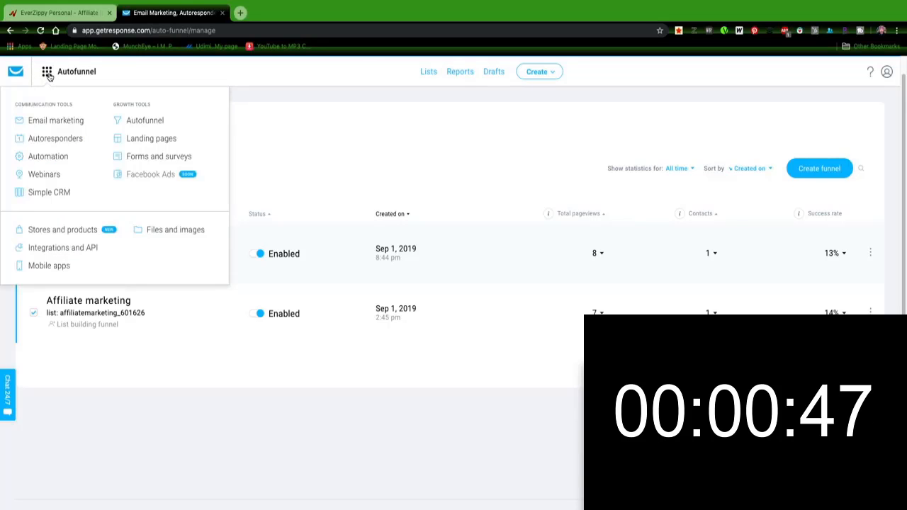
{"action": "left_click", "coordinate": [146, 124]}
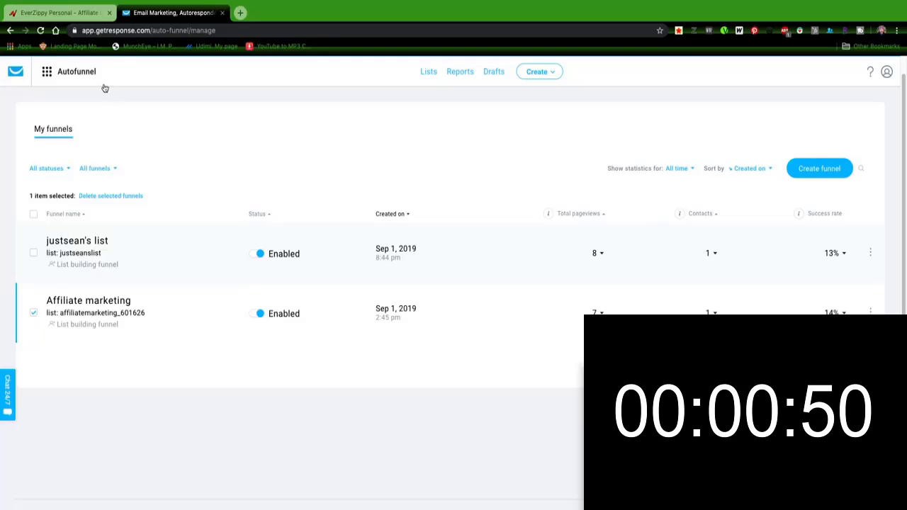
{"action": "left_click", "coordinate": [46, 75]}
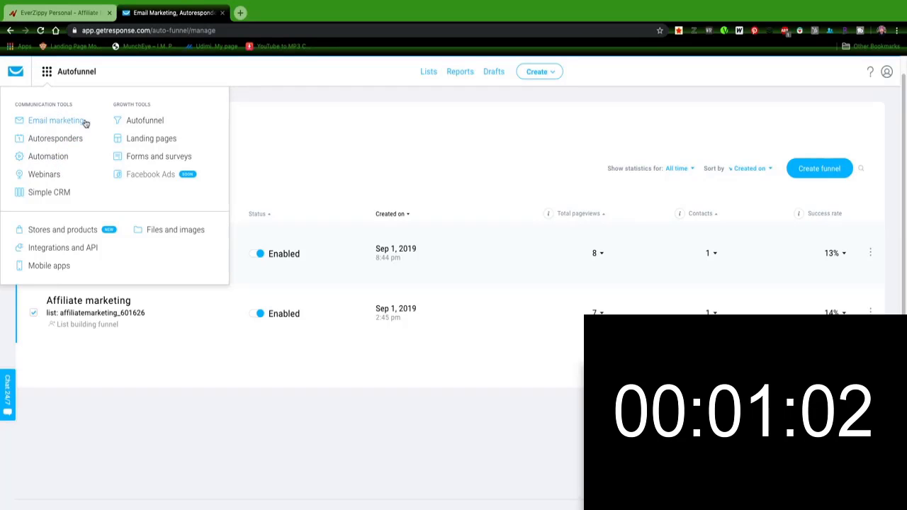
{"action": "left_click", "coordinate": [151, 121]}
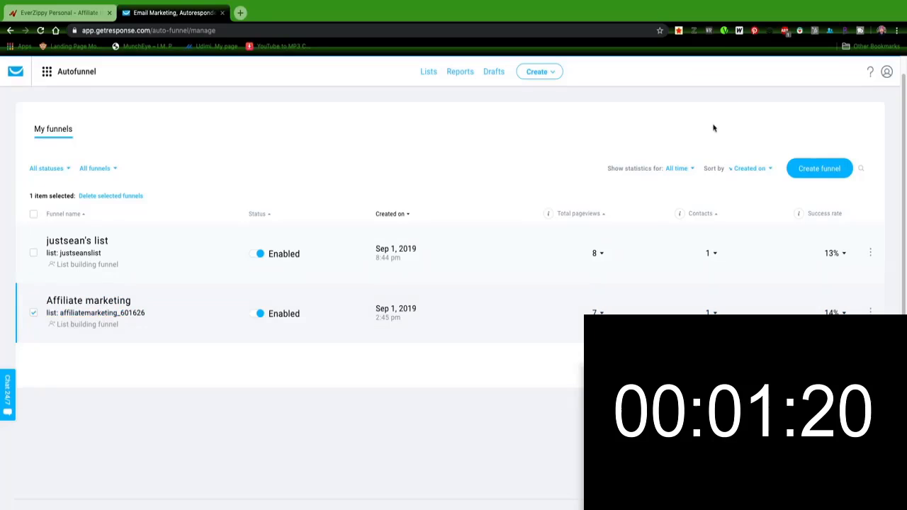
Step: Start creating a new funnel and name it Everzippy
{"action": "left_click", "coordinate": [819, 169]}
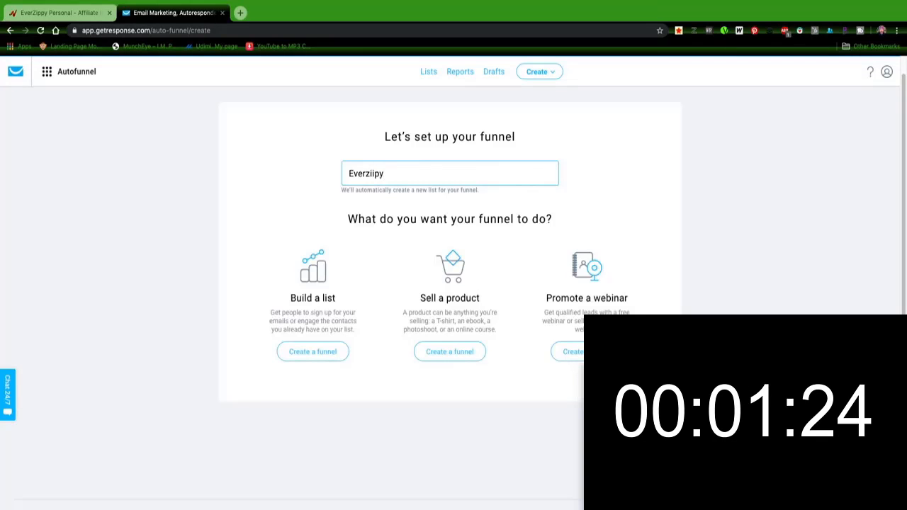
{"action": "key", "text": "BackSpace"}
{"action": "key", "text": "BackSpace"}
{"action": "key", "text": "BackSpace"}
{"action": "type", "text": "p"}
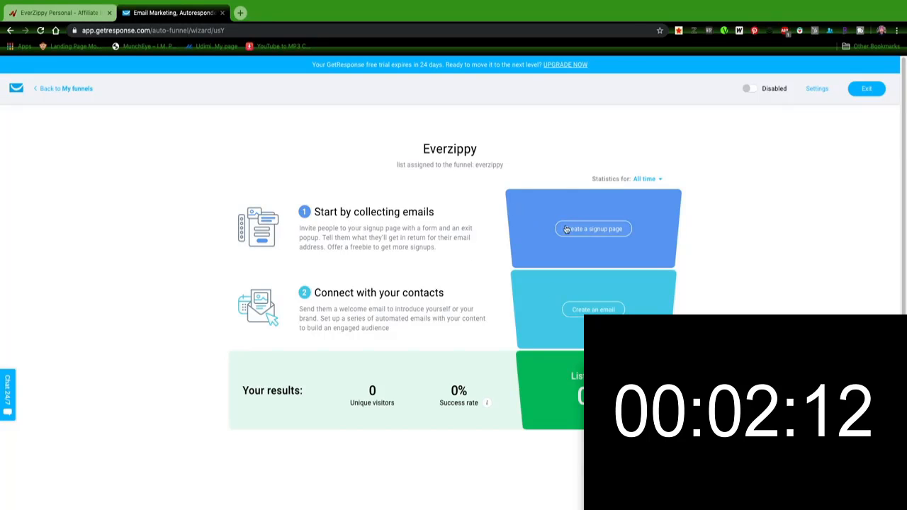
Step: Create the funnel's signup page from the Free ebook download template in All templates
{"action": "left_click", "coordinate": [602, 237]}
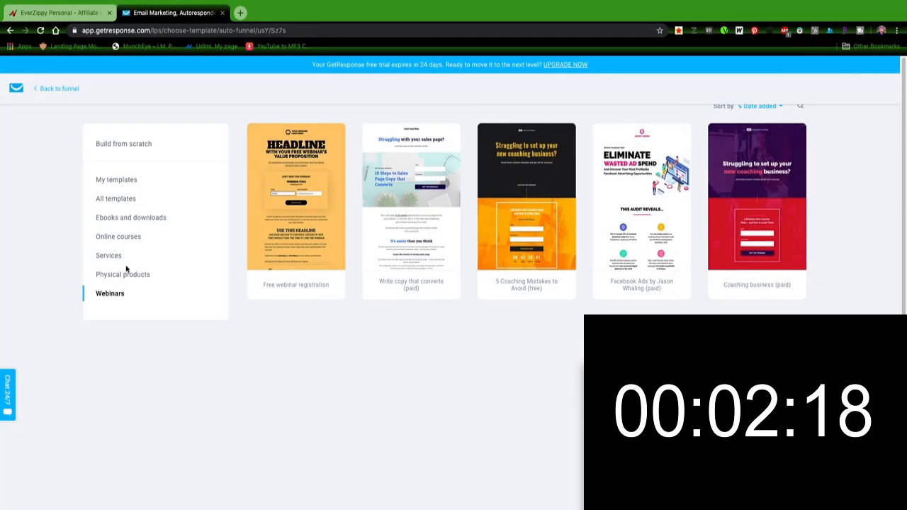
{"action": "left_click", "coordinate": [127, 199]}
{"action": "scroll", "coordinate": [624, 229], "scroll_direction": "down", "scroll_amount": 4}
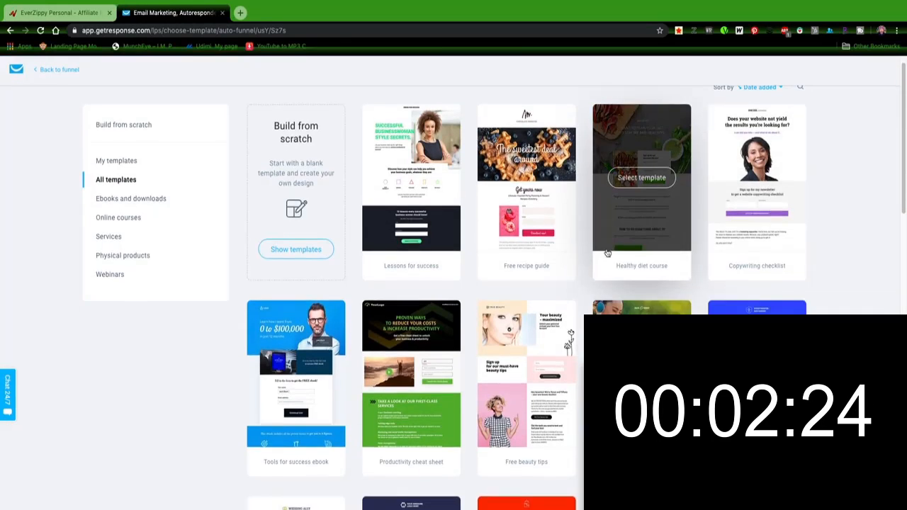
{"action": "scroll", "coordinate": [794, 269], "scroll_direction": "up", "scroll_amount": 1}
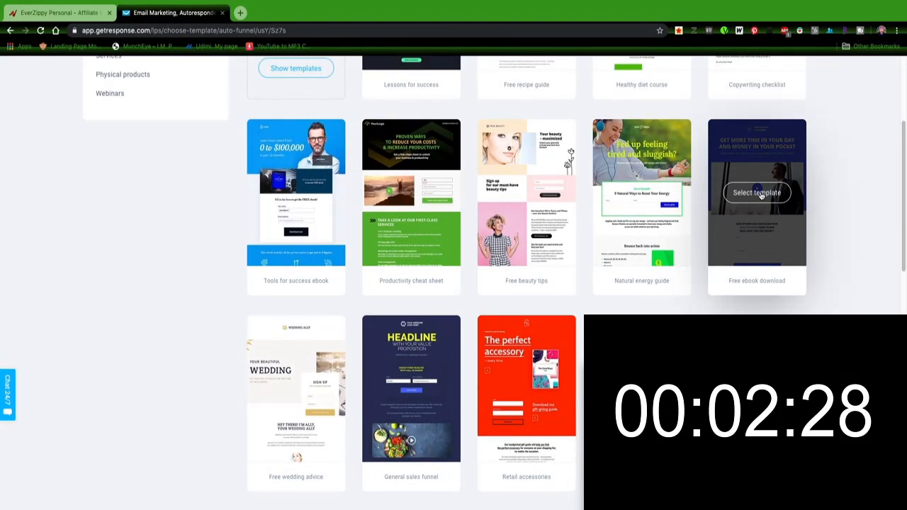
{"action": "left_click", "coordinate": [758, 193]}
Step: Preview the template's landing and thank-you pages, then continue to the page editor
{"action": "scroll", "coordinate": [448, 352], "scroll_direction": "down", "scroll_amount": 2}
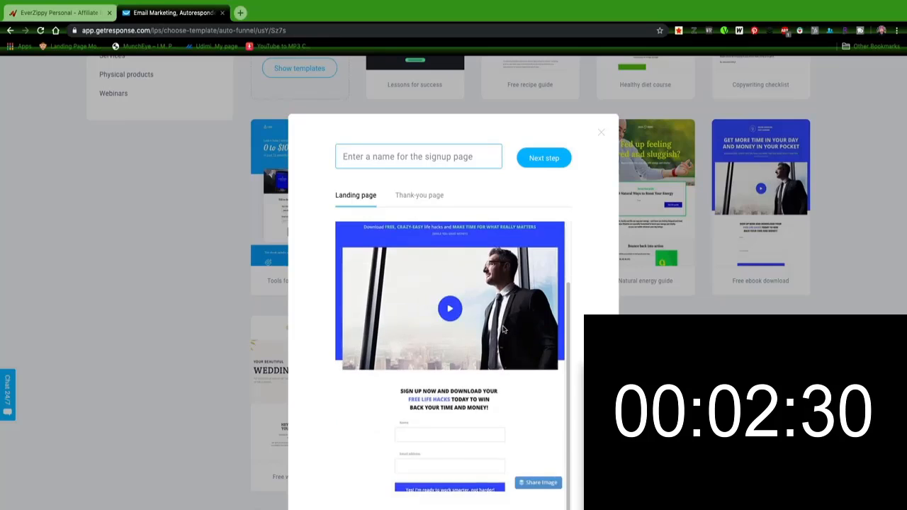
{"action": "scroll", "coordinate": [454, 349], "scroll_direction": "up", "scroll_amount": 2}
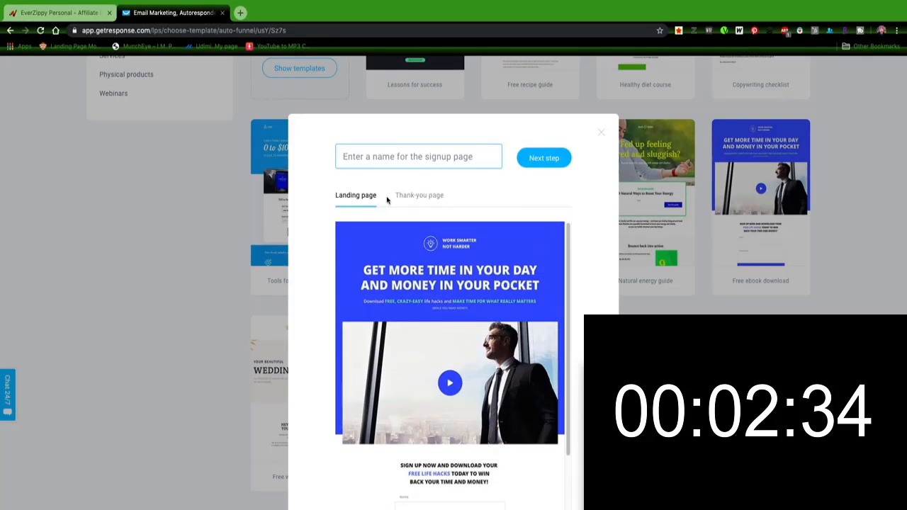
{"action": "left_click", "coordinate": [415, 202]}
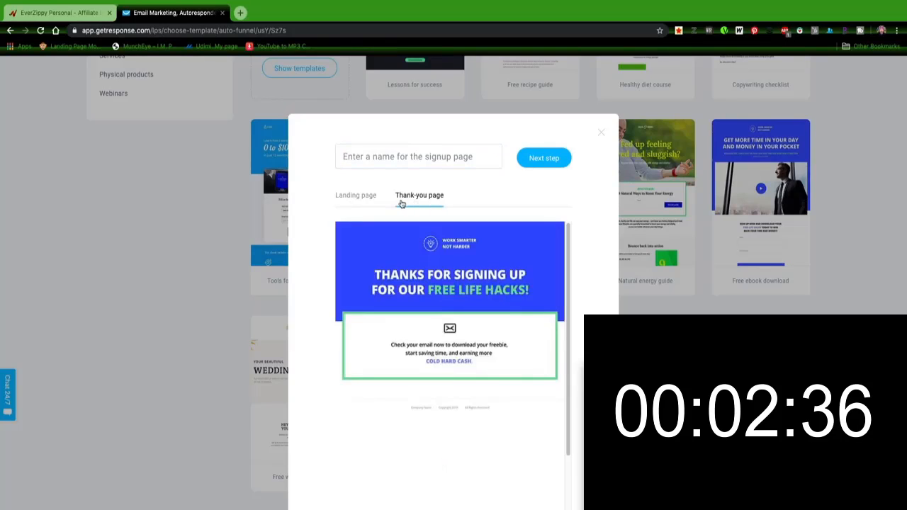
{"action": "left_click", "coordinate": [372, 201]}
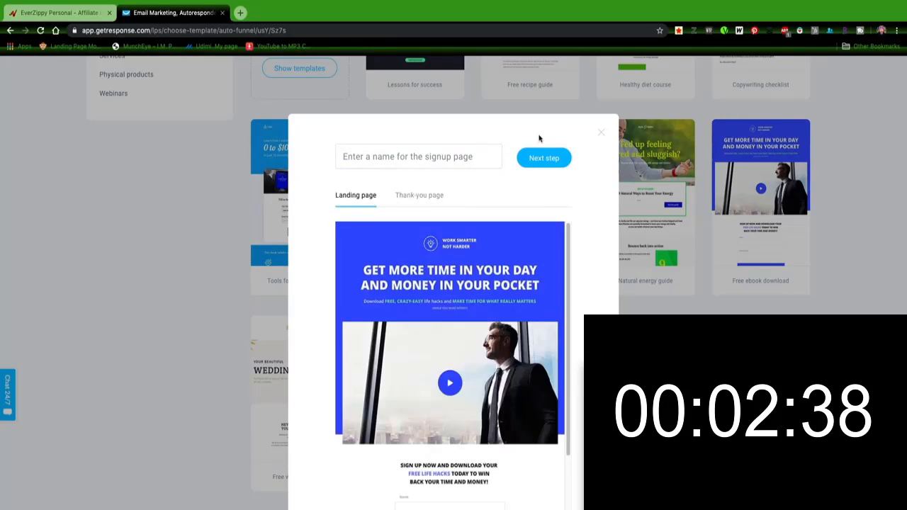
{"action": "left_click", "coordinate": [535, 158]}
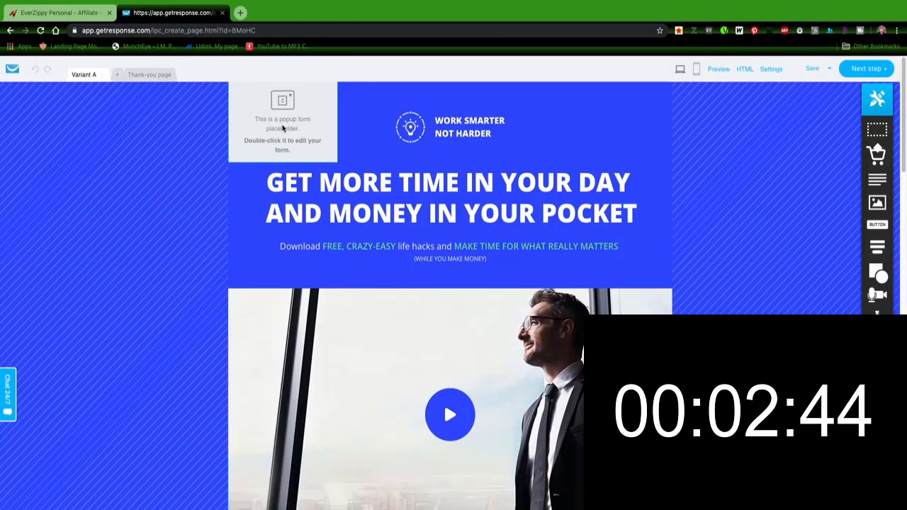
Step: Open the exit popup editor and replace its subtitle with 'AT Least Check Out Before You GO!!!!'
{"action": "double_click", "coordinate": [282, 128]}
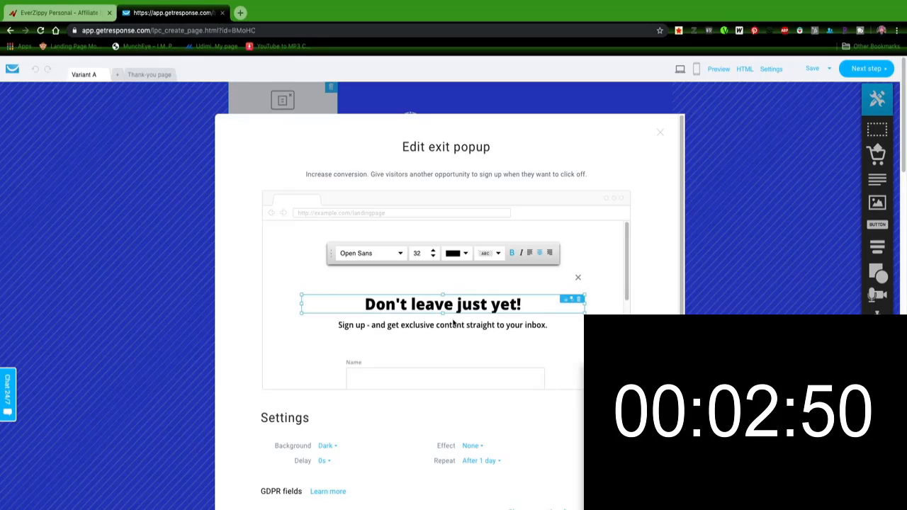
{"action": "triple_click", "coordinate": [534, 327]}
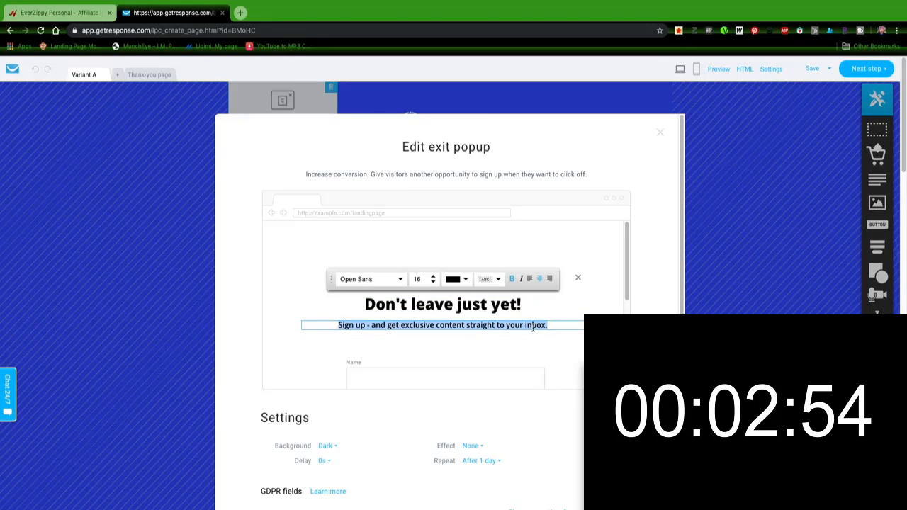
{"action": "type", "text": "A"}
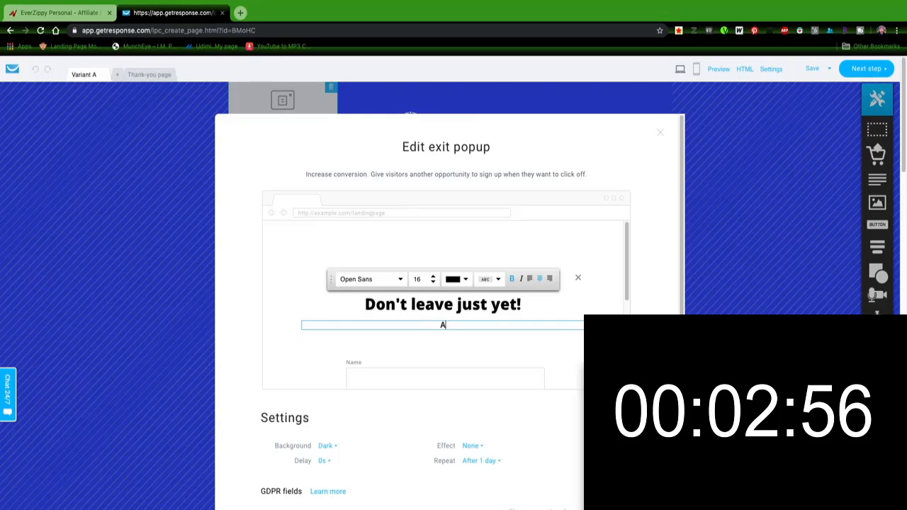
{"action": "type", "text": "T Least"}
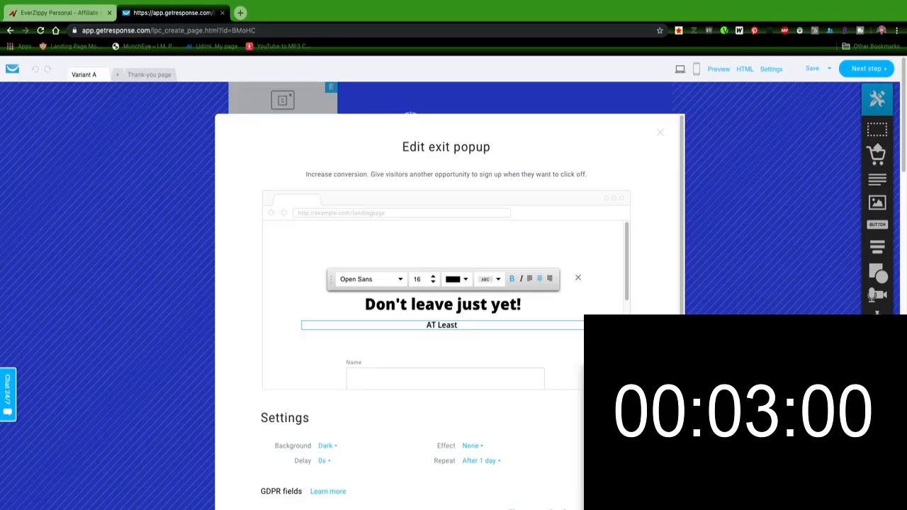
{"action": "type", "text": " Check Out Bf"}
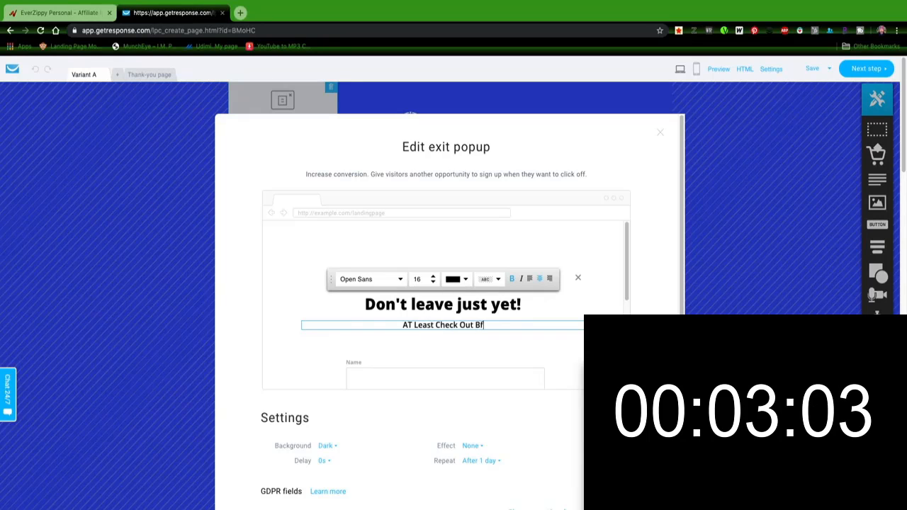
{"action": "key", "text": "BackSpace"}
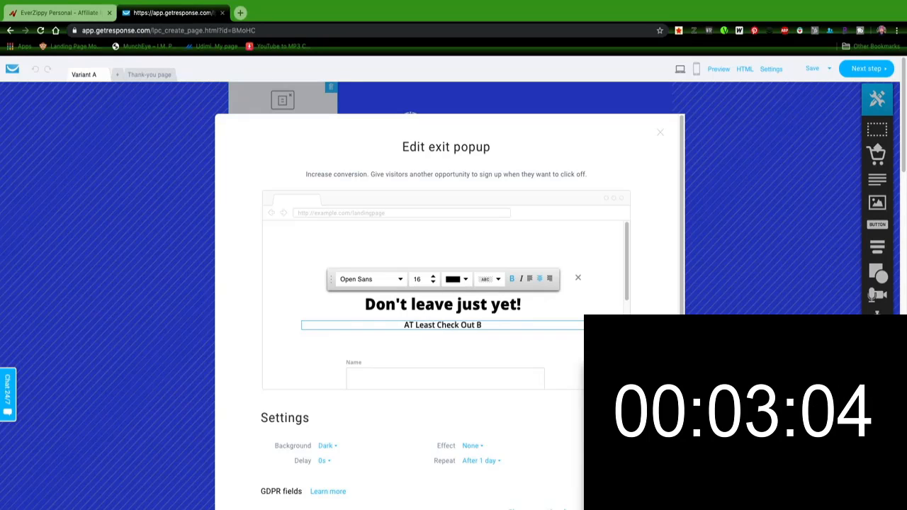
{"action": "type", "text": "efore You"}
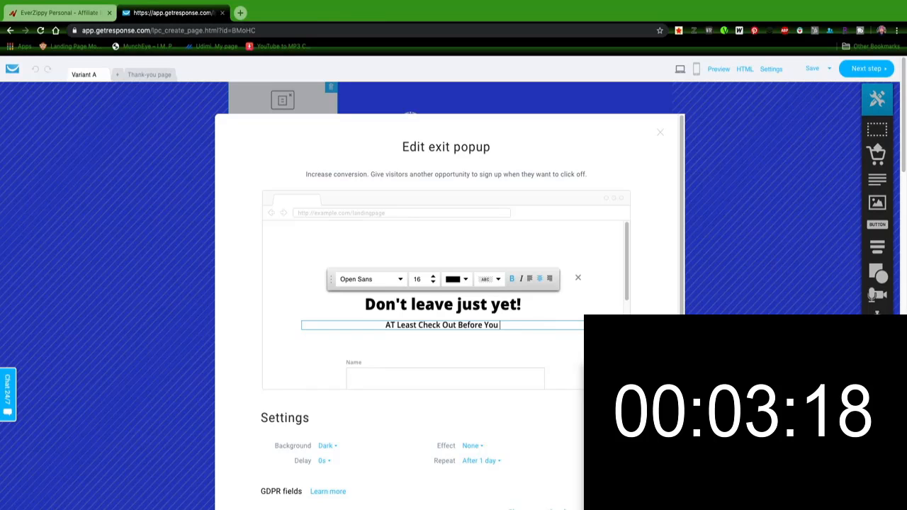
{"action": "type", "text": "GO!!!!"}
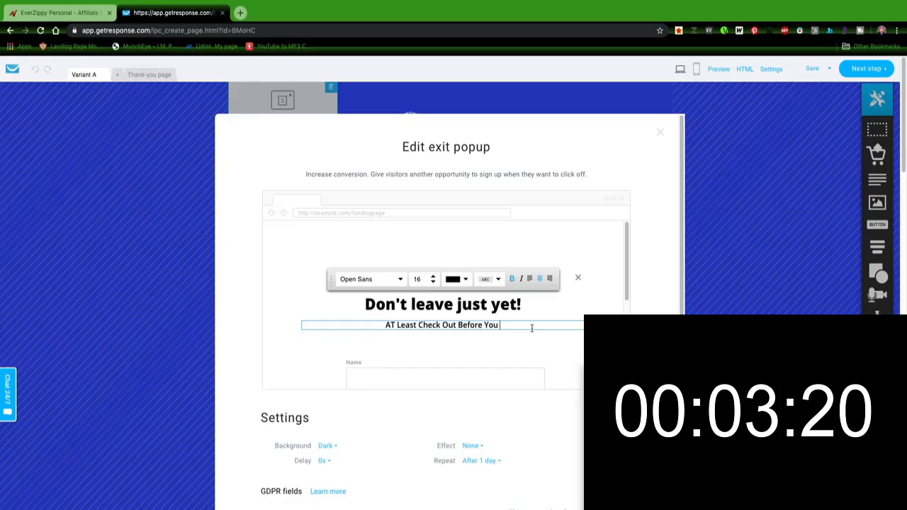
Step: Insert 'IT' after 'Check' in the popup subtitle and close the exit popup editor
{"action": "left_click", "coordinate": [432, 325]}
{"action": "type", "text": "IT"}
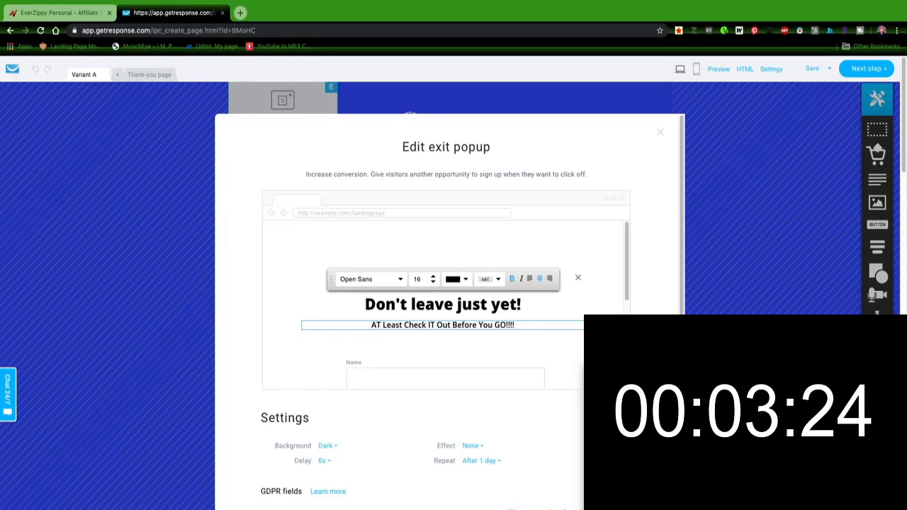
{"action": "scroll", "coordinate": [460, 348], "scroll_direction": "down", "scroll_amount": 2}
{"action": "scroll", "coordinate": [461, 352], "scroll_direction": "up", "scroll_amount": 1}
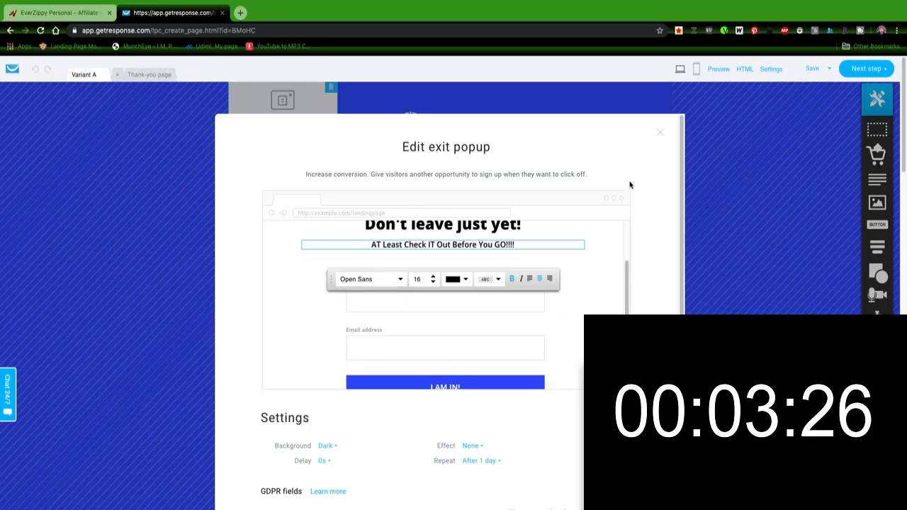
{"action": "left_click", "coordinate": [659, 134]}
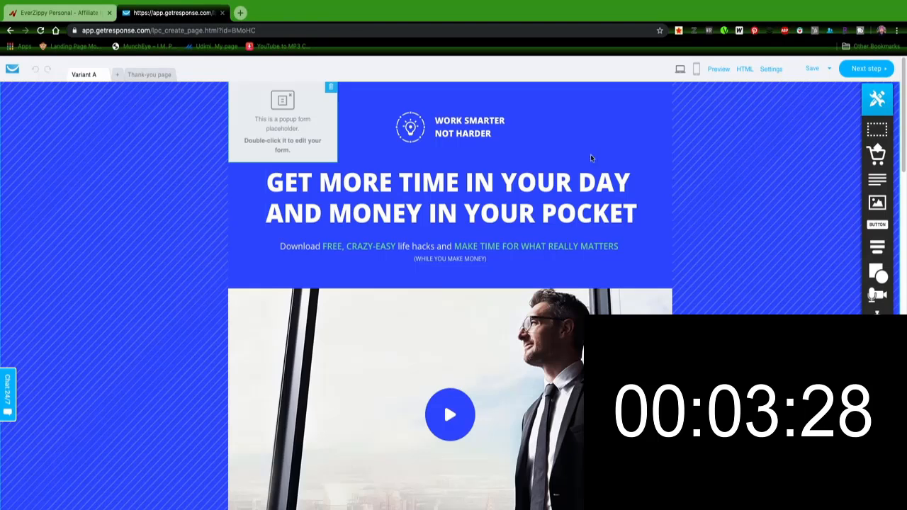
Step: Delete the Work Smarter Not Harder logo from the page header
{"action": "left_click", "coordinate": [461, 138]}
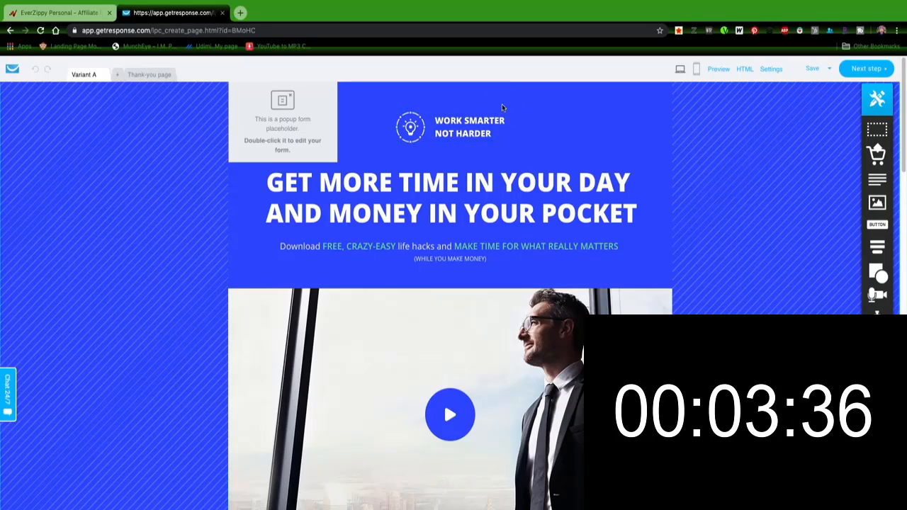
{"action": "left_click", "coordinate": [501, 107]}
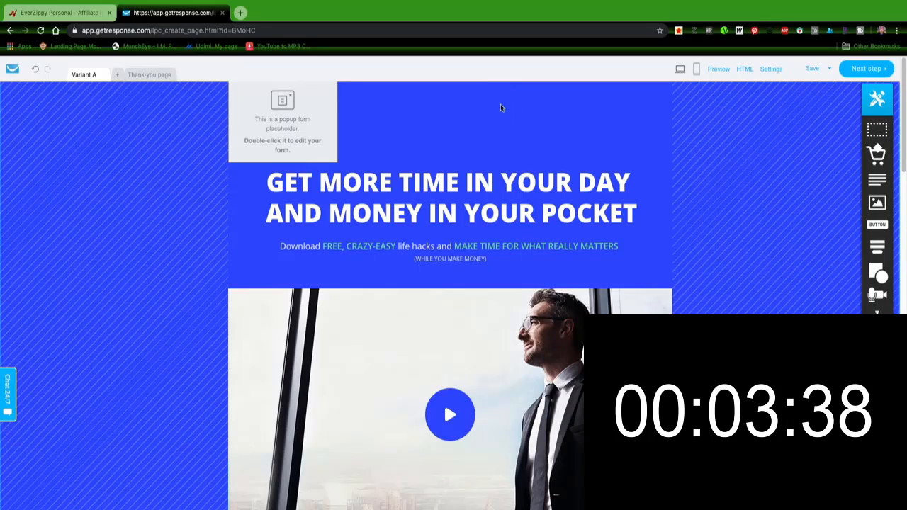
Step: Rewrite the main headline as 'Turn Your Videos Into Full Blown Lead Generation and Sales Machines Today'
{"action": "left_click", "coordinate": [366, 173]}
{"action": "double_click", "coordinate": [366, 173]}
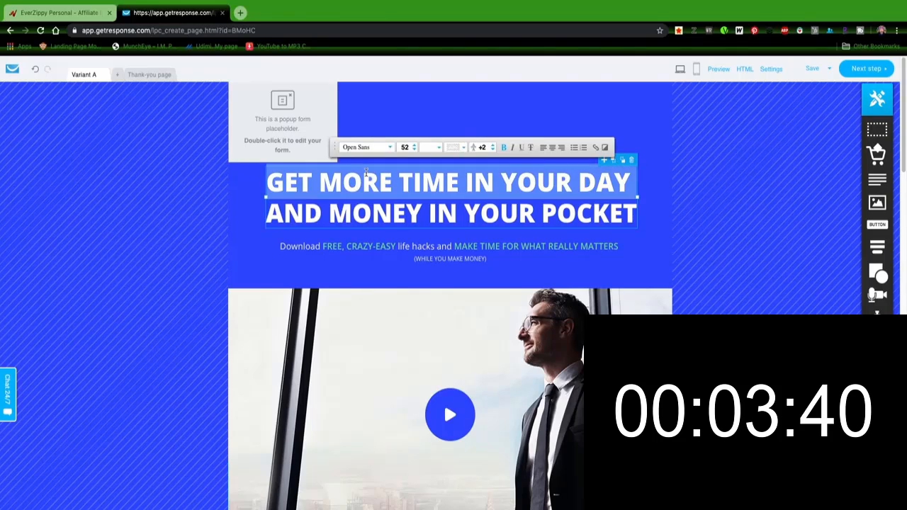
{"action": "left_click", "coordinate": [400, 219]}
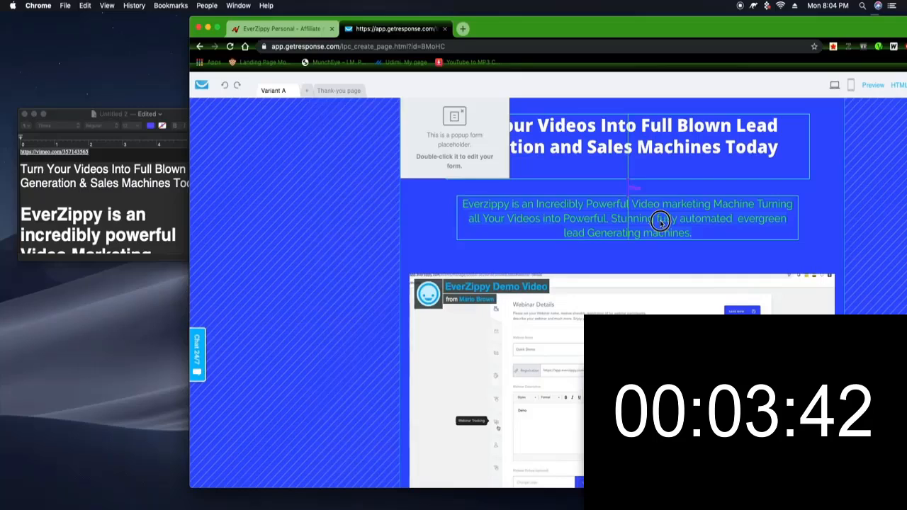
{"action": "left_click", "coordinate": [664, 181]}
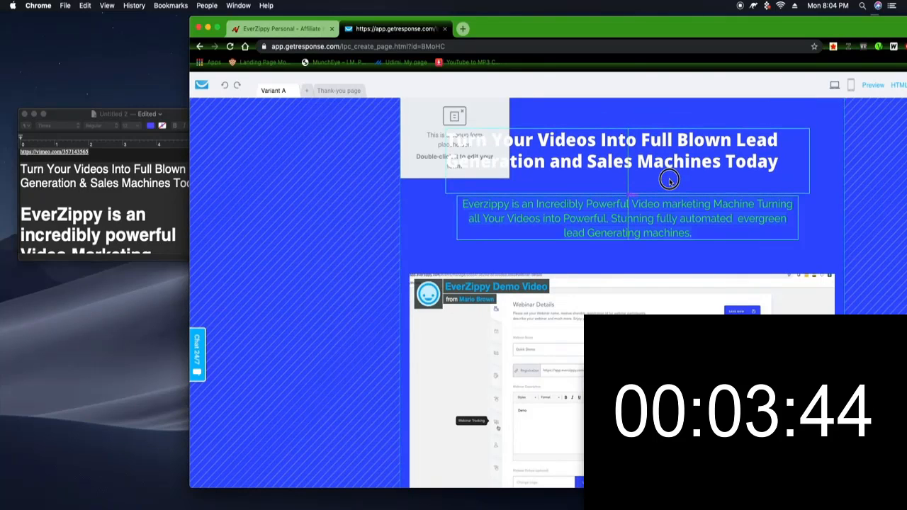
{"action": "left_click", "coordinate": [712, 251]}
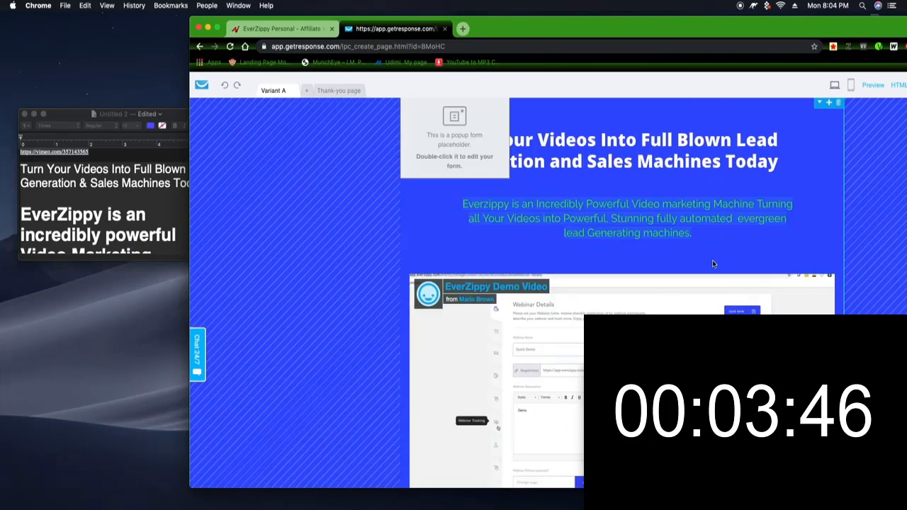
Step: Scroll through the landing page to review the signup form and sections below the header
{"action": "scroll", "coordinate": [713, 264], "scroll_direction": "down", "scroll_amount": 20}
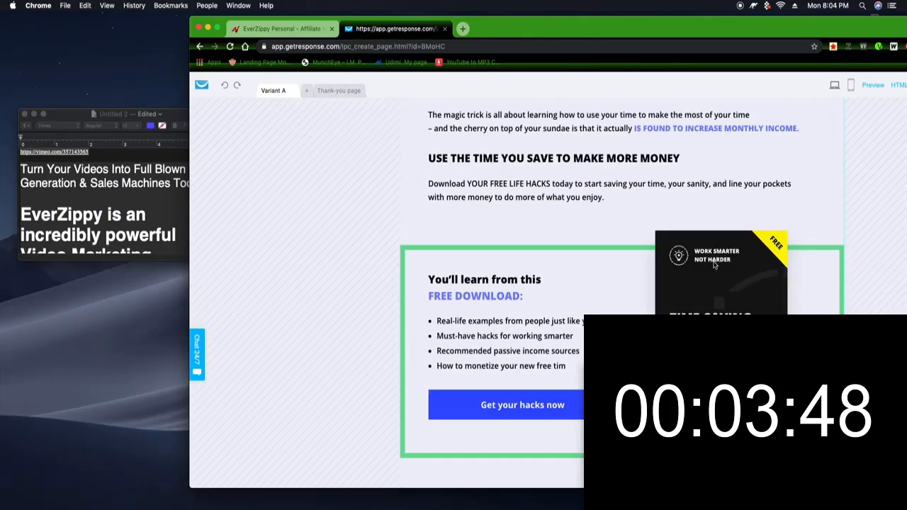
{"action": "scroll", "coordinate": [713, 265], "scroll_direction": "up", "scroll_amount": 15}
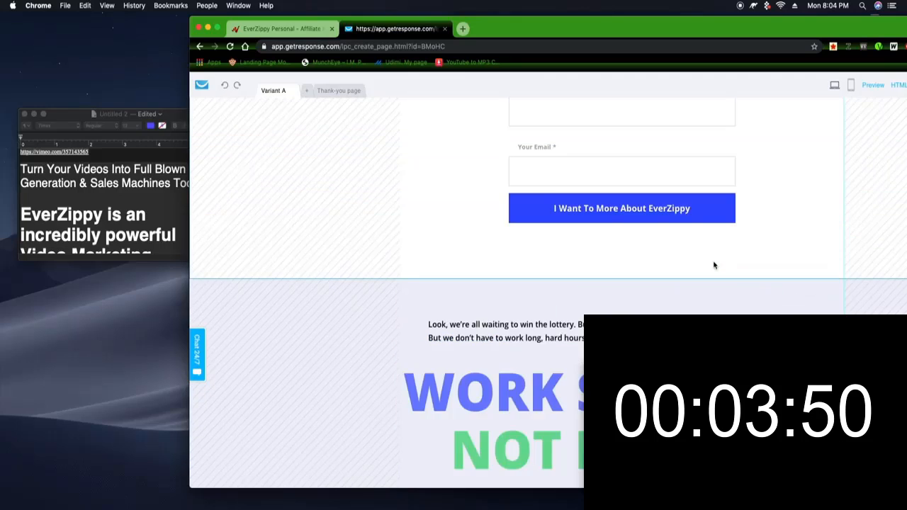
{"action": "scroll", "coordinate": [714, 265], "scroll_direction": "up", "scroll_amount": 5}
{"action": "scroll", "coordinate": [714, 266], "scroll_direction": "down", "scroll_amount": 12}
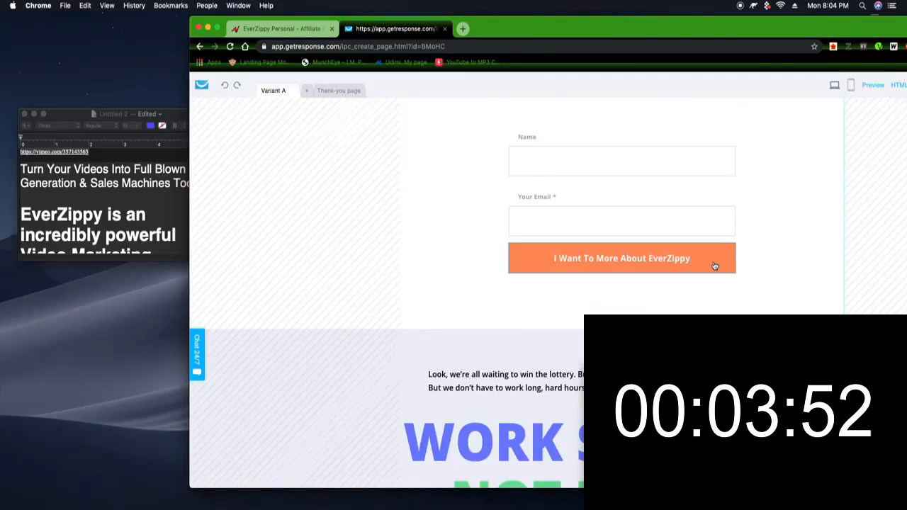
{"action": "scroll", "coordinate": [715, 266], "scroll_direction": "up", "scroll_amount": 10}
{"action": "scroll", "coordinate": [715, 266], "scroll_direction": "down", "scroll_amount": 10}
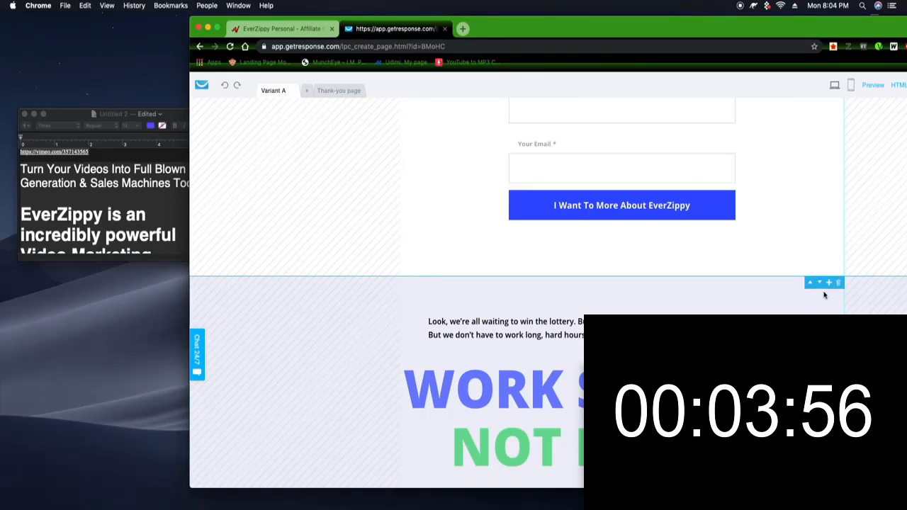
Step: Delete the two content sections below the signup form
{"action": "left_click", "coordinate": [837, 283]}
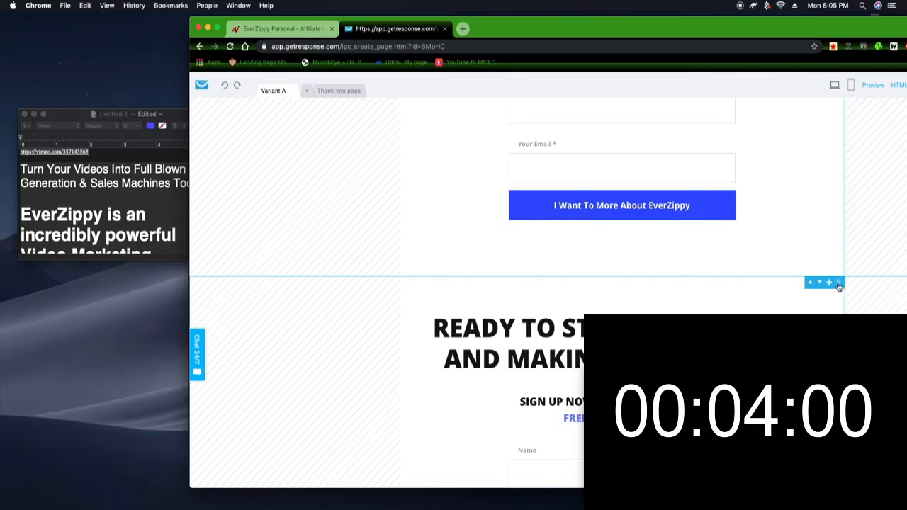
{"action": "left_click", "coordinate": [834, 281]}
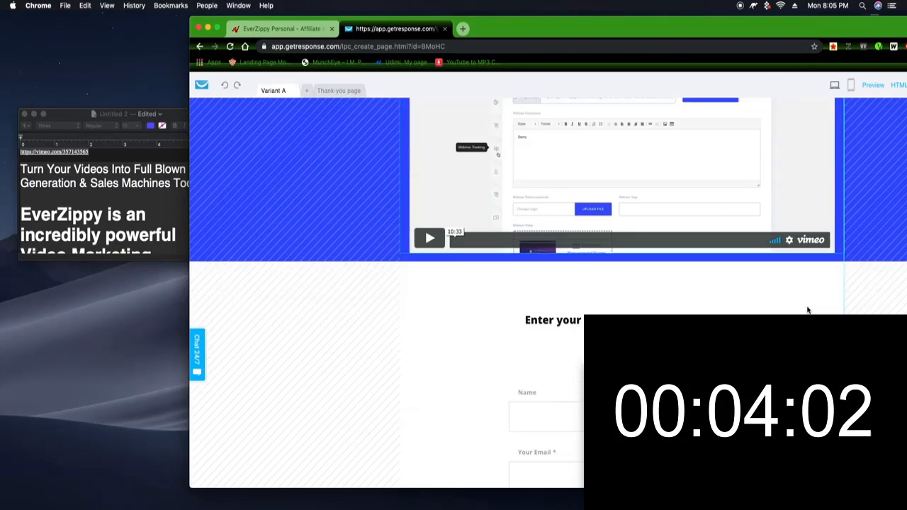
Step: Maximize the browser window and scroll through the landing page to review the remaining sections
{"action": "scroll", "coordinate": [807, 310], "scroll_direction": "up", "scroll_amount": 10}
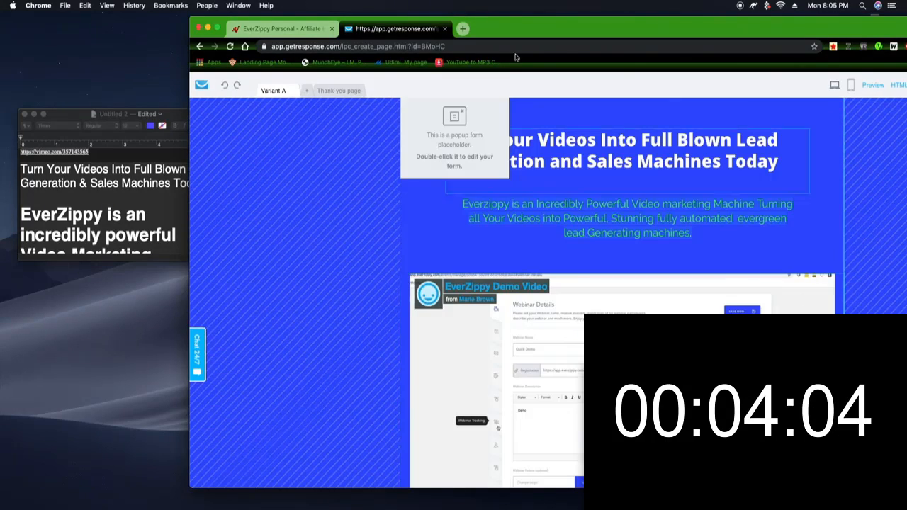
{"action": "scroll", "coordinate": [574, 187], "scroll_direction": "down", "scroll_amount": 10}
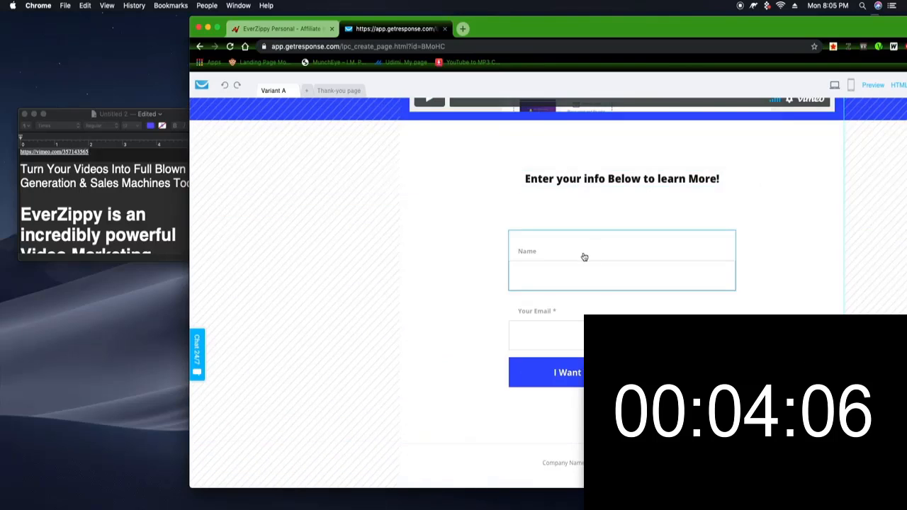
{"action": "scroll", "coordinate": [569, 265], "scroll_direction": "up", "scroll_amount": 5}
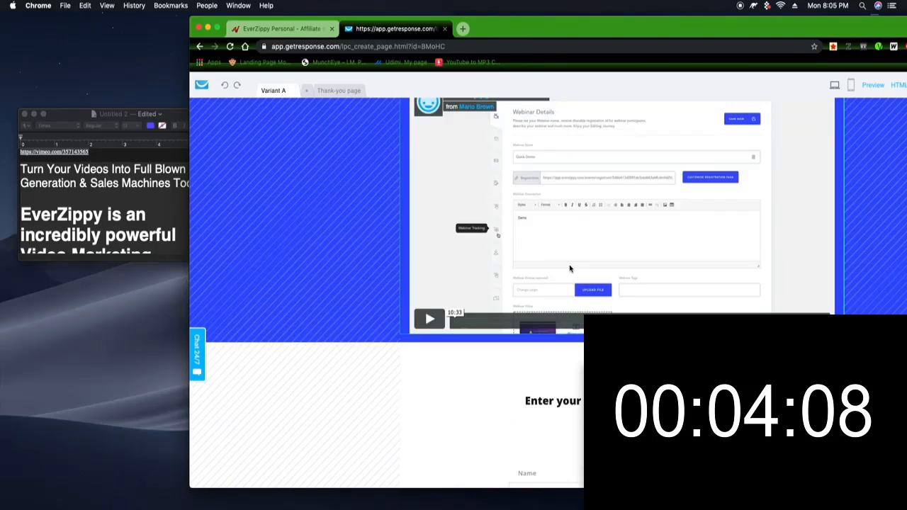
{"action": "scroll", "coordinate": [573, 272], "scroll_direction": "down", "scroll_amount": 5}
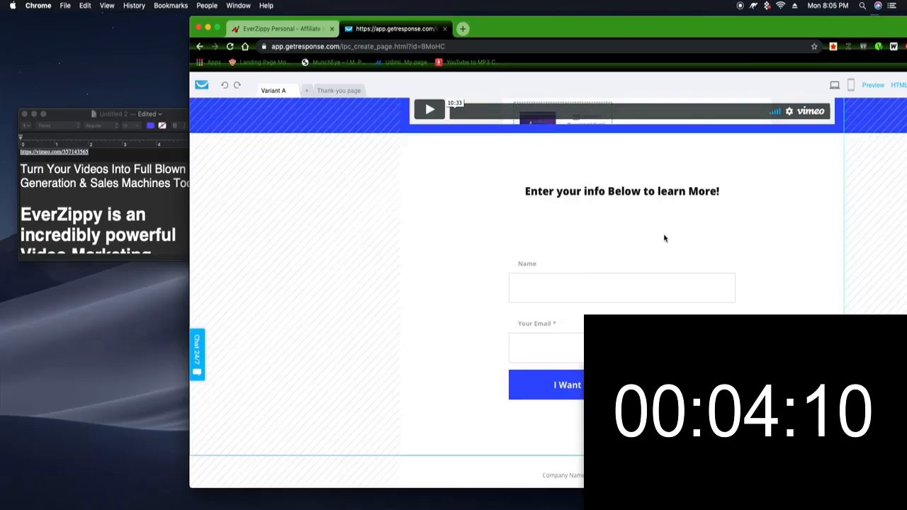
{"action": "scroll", "coordinate": [711, 212], "scroll_direction": "up", "scroll_amount": 5}
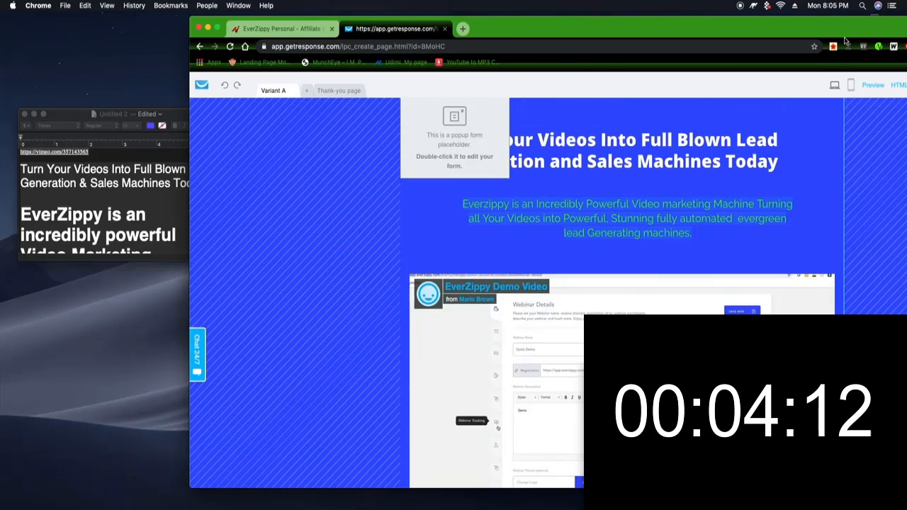
{"action": "double_click", "coordinate": [848, 35]}
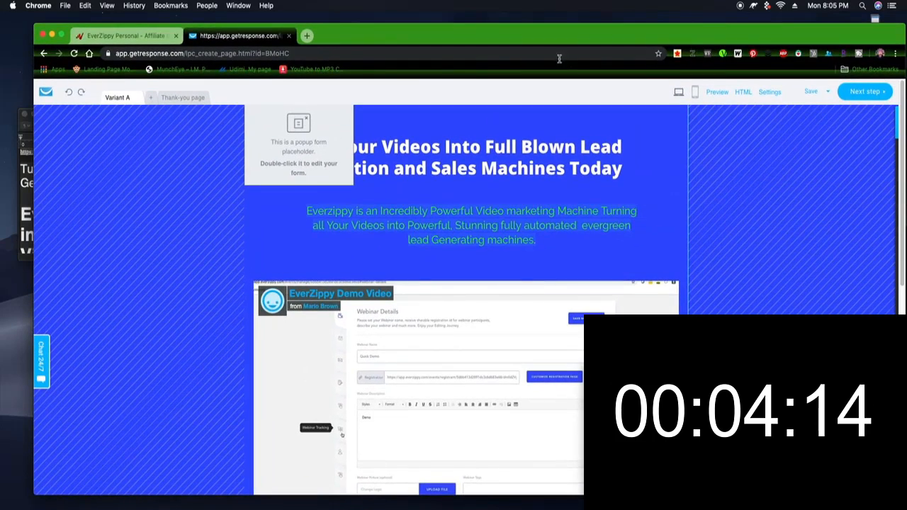
{"action": "left_click", "coordinate": [61, 34]}
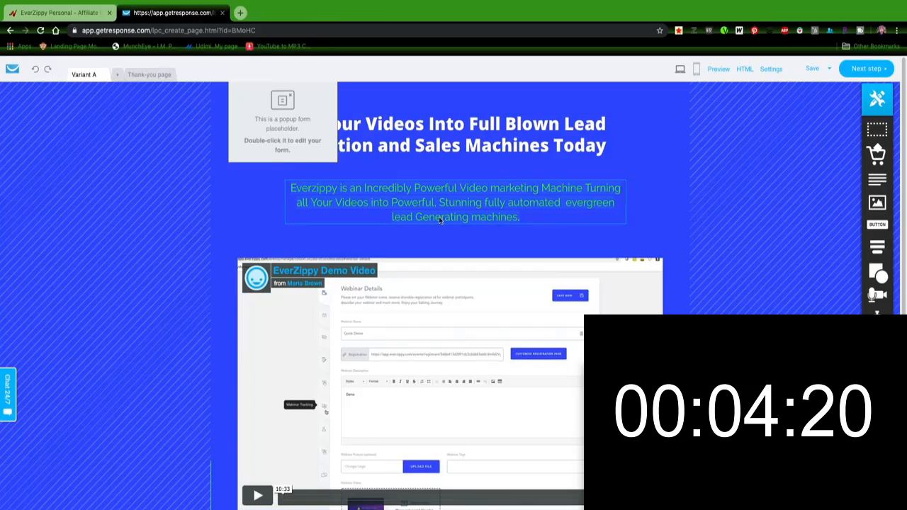
{"action": "scroll", "coordinate": [435, 252], "scroll_direction": "down", "scroll_amount": 5}
{"action": "scroll", "coordinate": [436, 248], "scroll_direction": "up", "scroll_amount": 5}
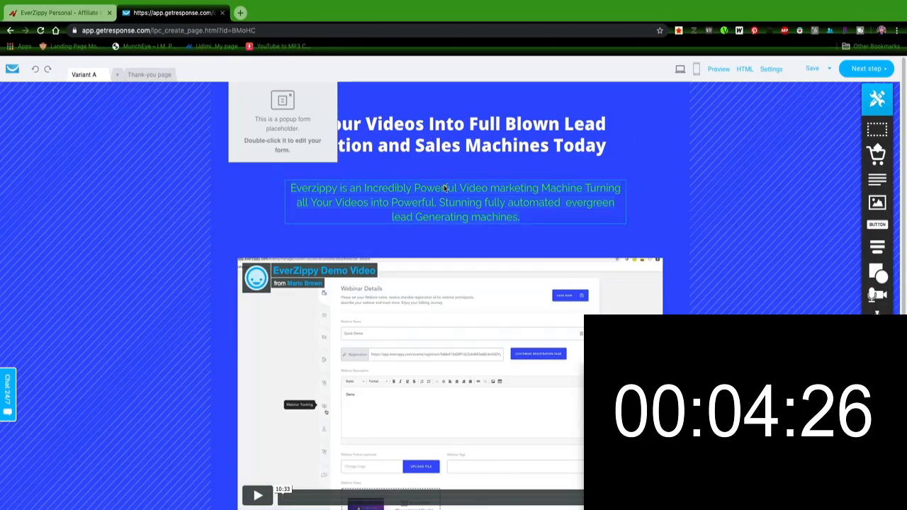
{"action": "scroll", "coordinate": [455, 312], "scroll_direction": "down", "scroll_amount": 3}
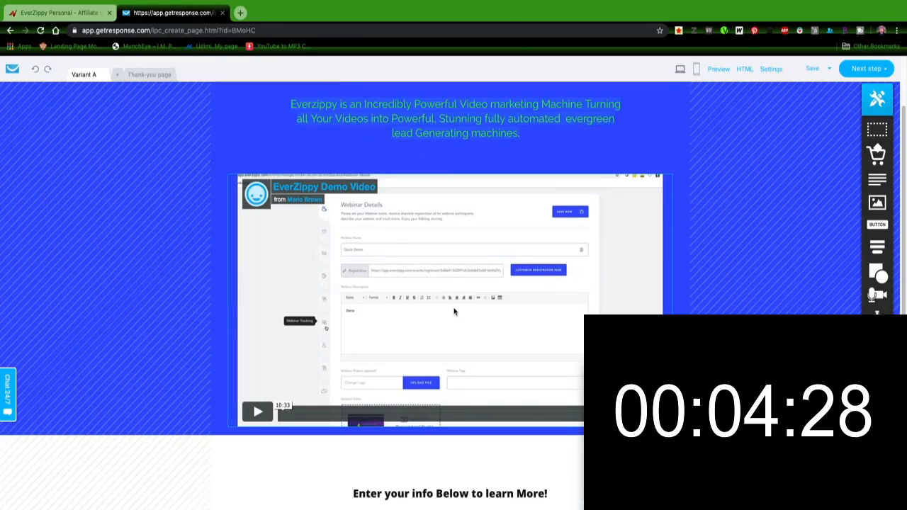
{"action": "scroll", "coordinate": [455, 264], "scroll_direction": "down", "scroll_amount": 4}
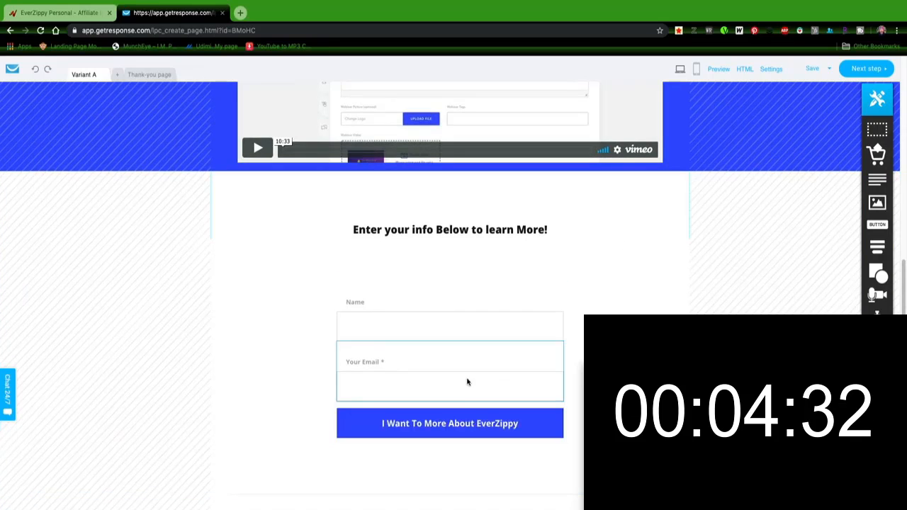
{"action": "scroll", "coordinate": [517, 257], "scroll_direction": "up", "scroll_amount": 7}
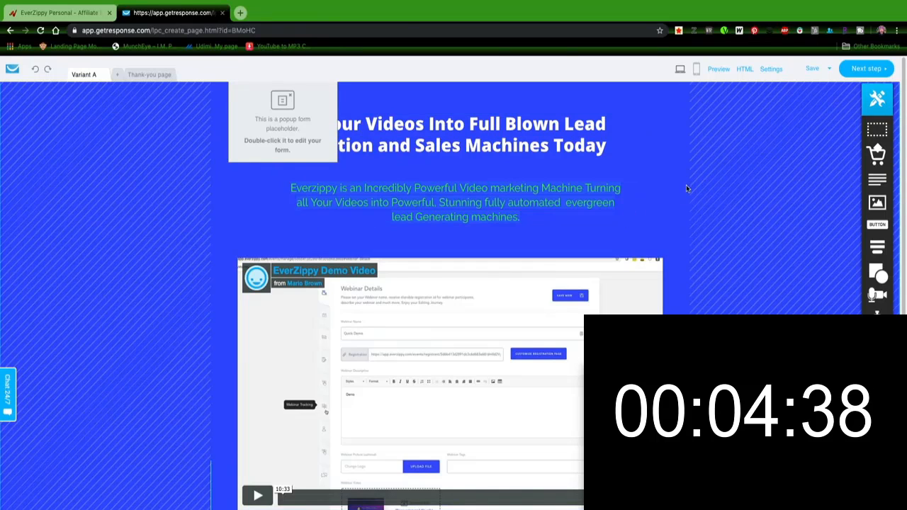
Step: Open the Thank-you page and add a button below the 'CLICK BELOW TO LEARN MORE AOUT EVERZIPPY' text
{"action": "left_click", "coordinate": [867, 68]}
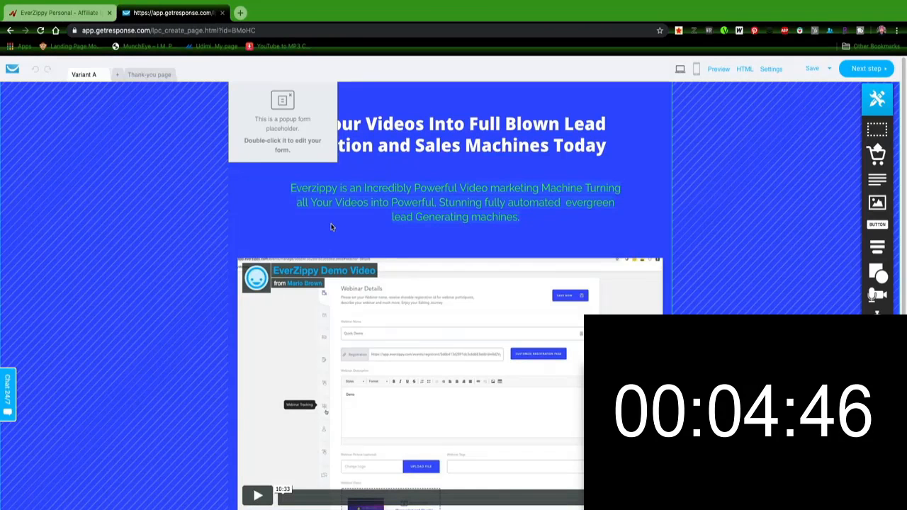
{"action": "left_click", "coordinate": [152, 75]}
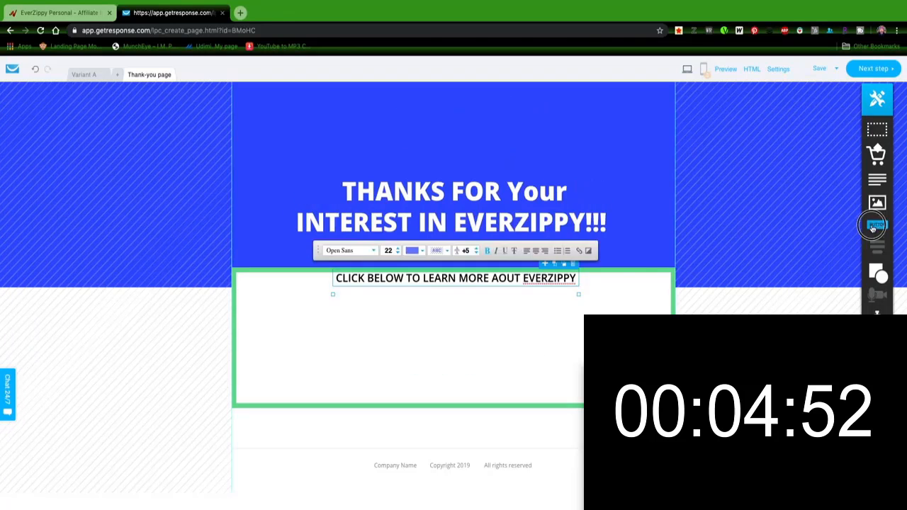
{"action": "left_click_drag", "start_coordinate": [878, 224], "coordinate": [437, 324]}
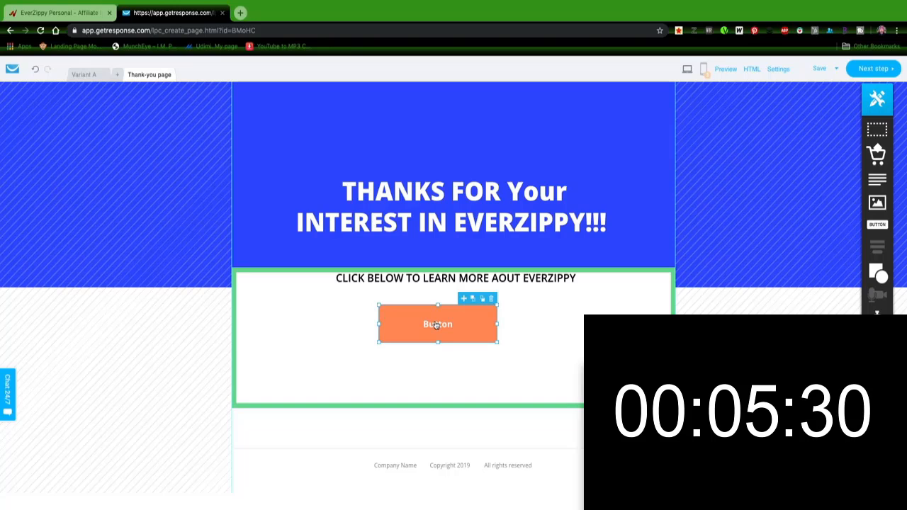
{"action": "left_click_drag", "start_coordinate": [437, 325], "coordinate": [444, 315]}
Step: Change the new button's label to 'Click Here'
{"action": "double_click", "coordinate": [445, 316]}
{"action": "type", "text": "Cl"}
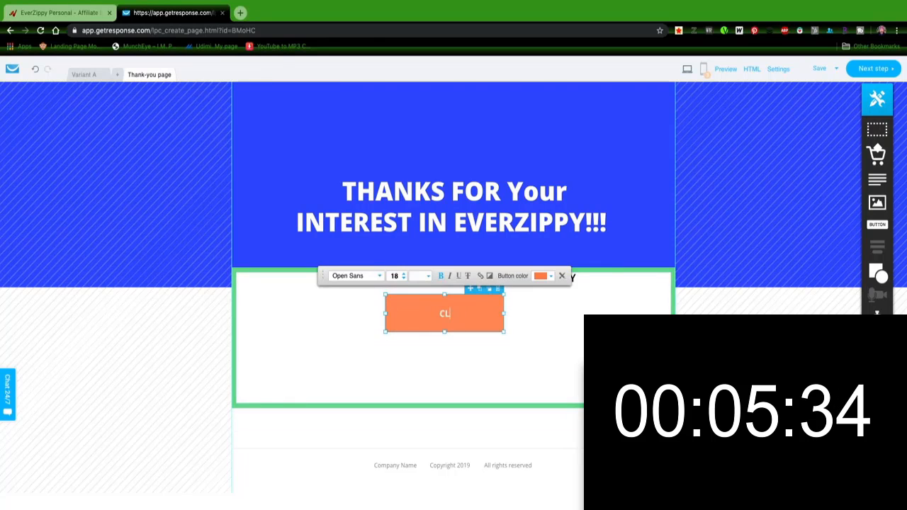
{"action": "type", "text": "ick Here"}
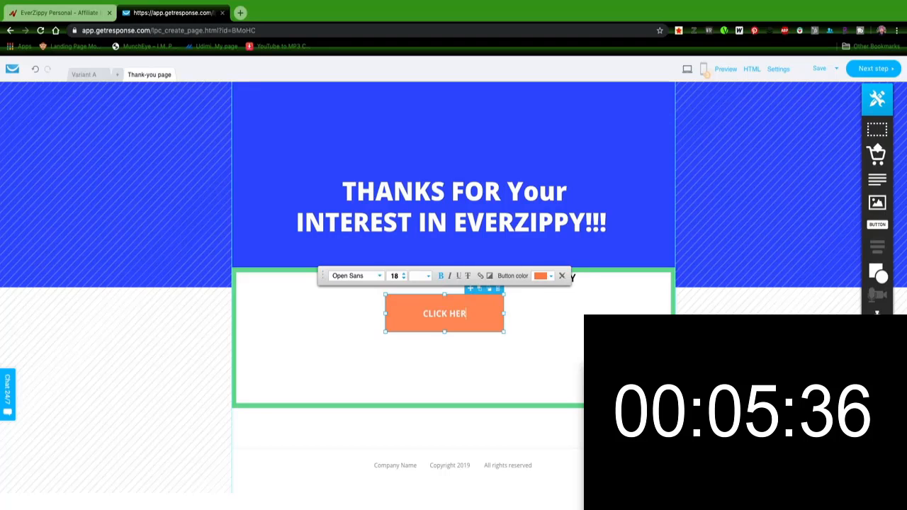
{"action": "left_click", "coordinate": [437, 310]}
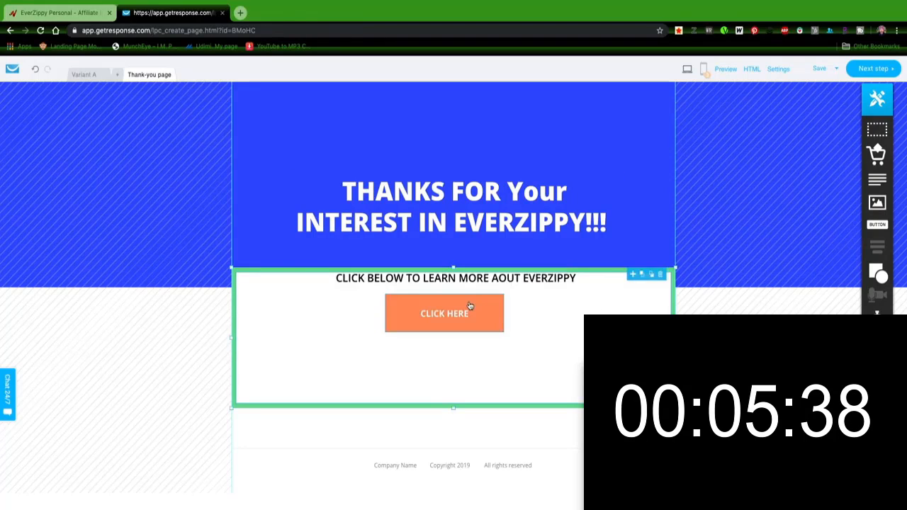
Step: Link the CLICK HERE button to the EverZippy affiliate link copied from the JVZoo affiliate page
{"action": "double_click", "coordinate": [470, 304]}
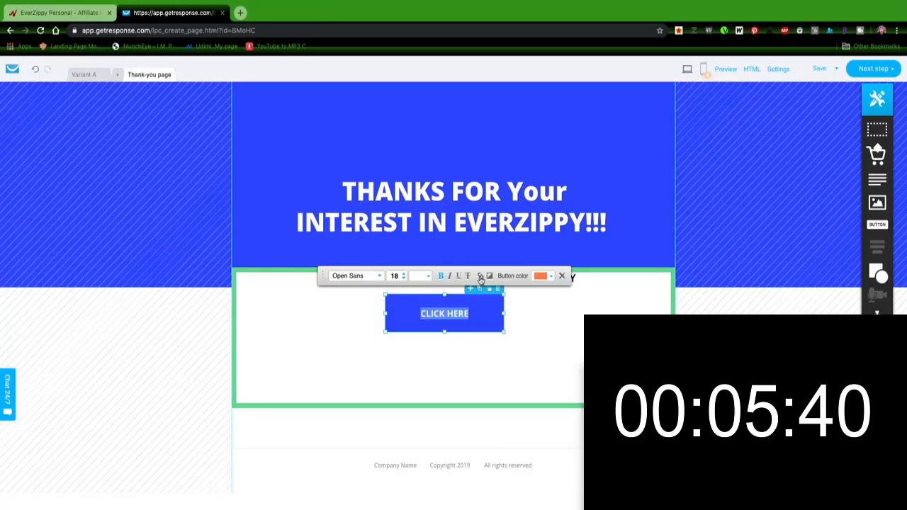
{"action": "left_click", "coordinate": [480, 276]}
{"action": "left_click", "coordinate": [480, 217]}
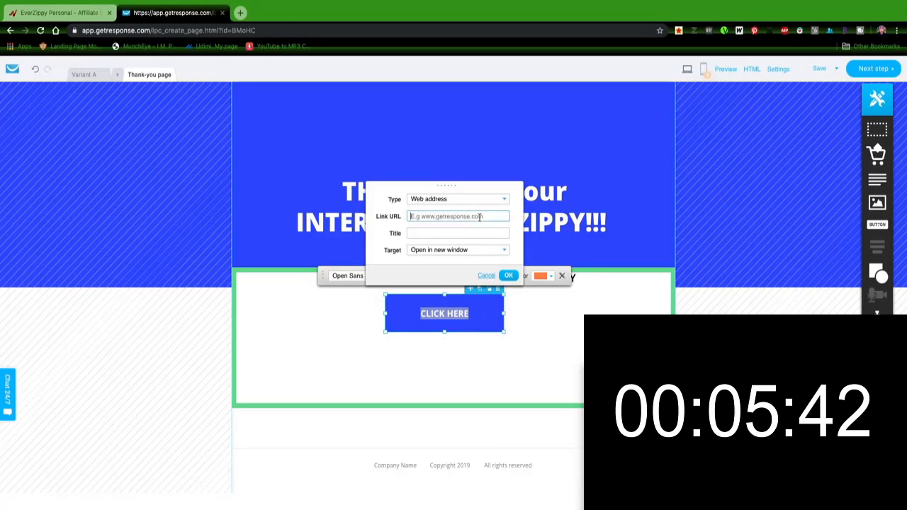
{"action": "left_click", "coordinate": [63, 13]}
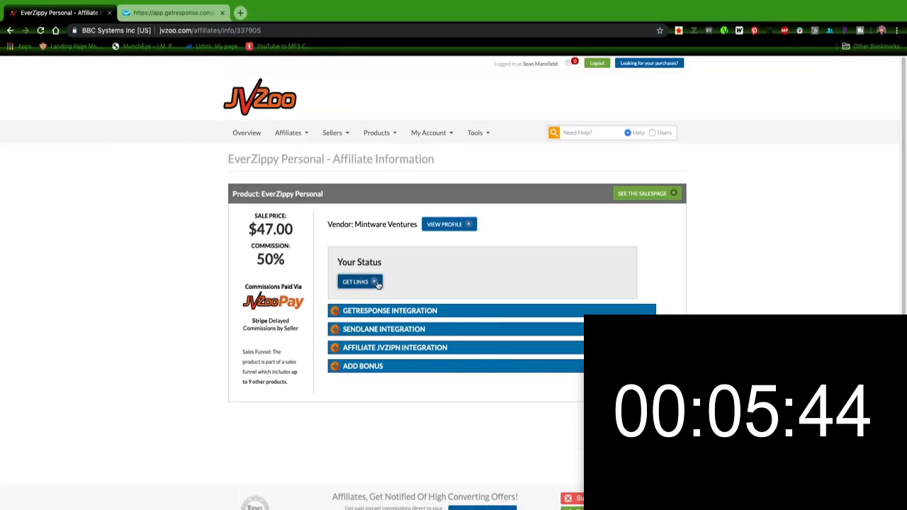
{"action": "left_click", "coordinate": [360, 282]}
{"action": "left_click", "coordinate": [449, 164]}
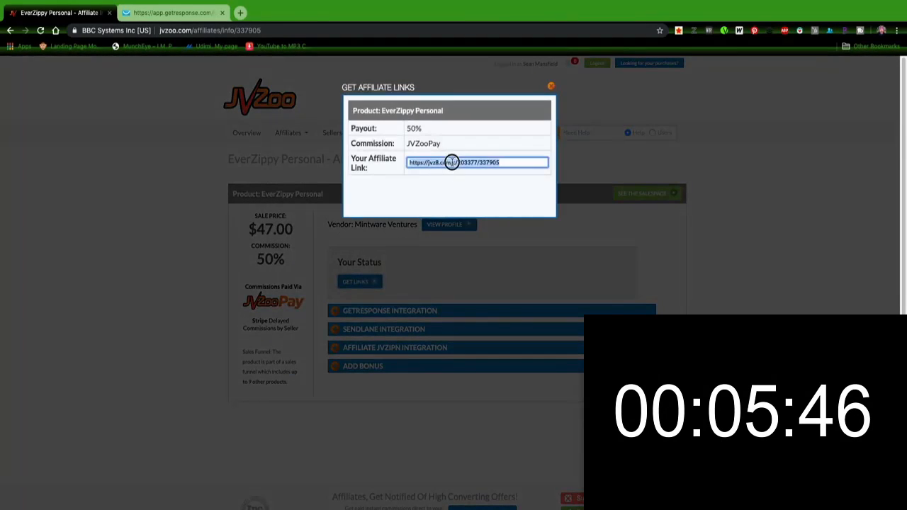
{"action": "right_click", "coordinate": [452, 162]}
{"action": "left_click", "coordinate": [470, 232]}
{"action": "left_click", "coordinate": [173, 13]}
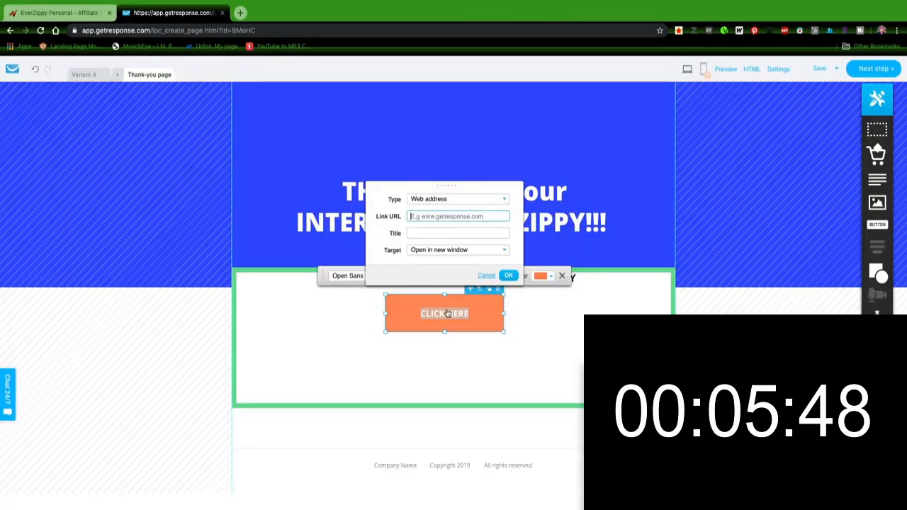
{"action": "right_click", "coordinate": [433, 220]}
{"action": "left_click", "coordinate": [450, 274]}
Step: Title the button link EVERZIPPY and set it to open in the same window
{"action": "left_click", "coordinate": [436, 232]}
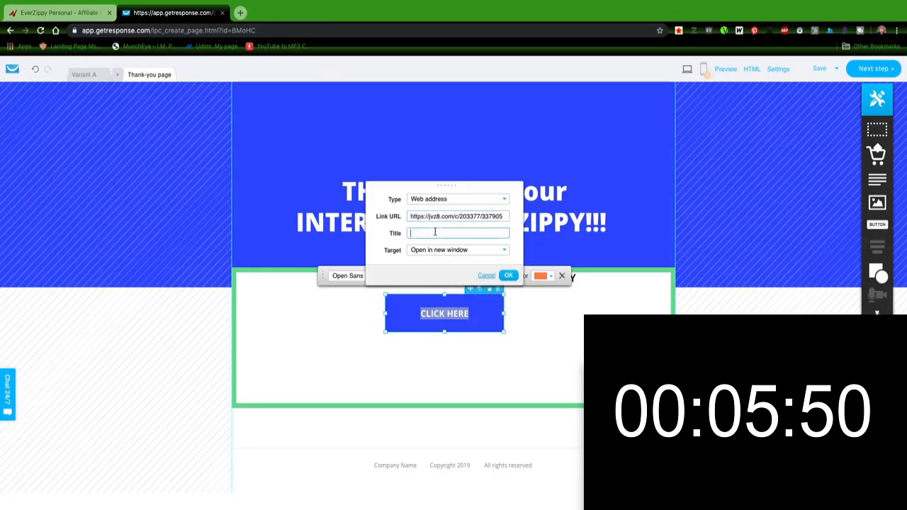
{"action": "type", "text": "EVERZ"}
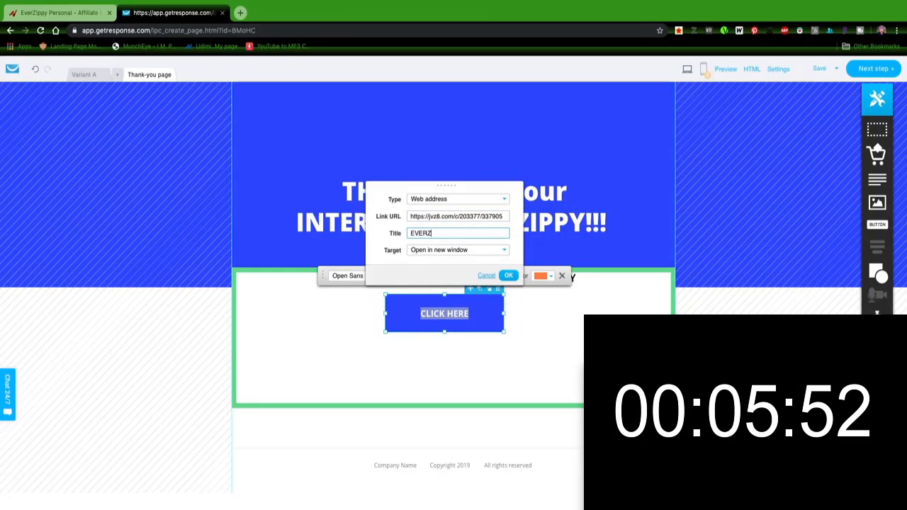
{"action": "type", "text": "IPPY"}
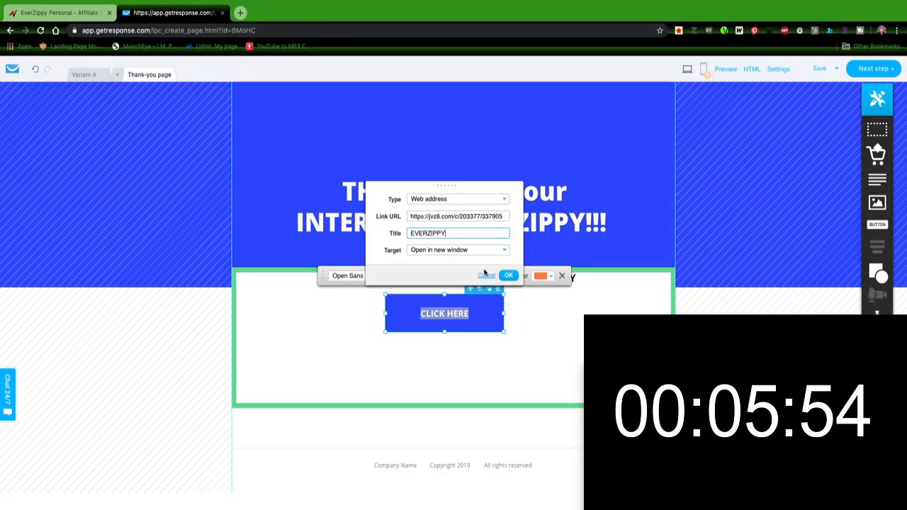
{"action": "left_click", "coordinate": [471, 251]}
{"action": "left_click", "coordinate": [465, 270]}
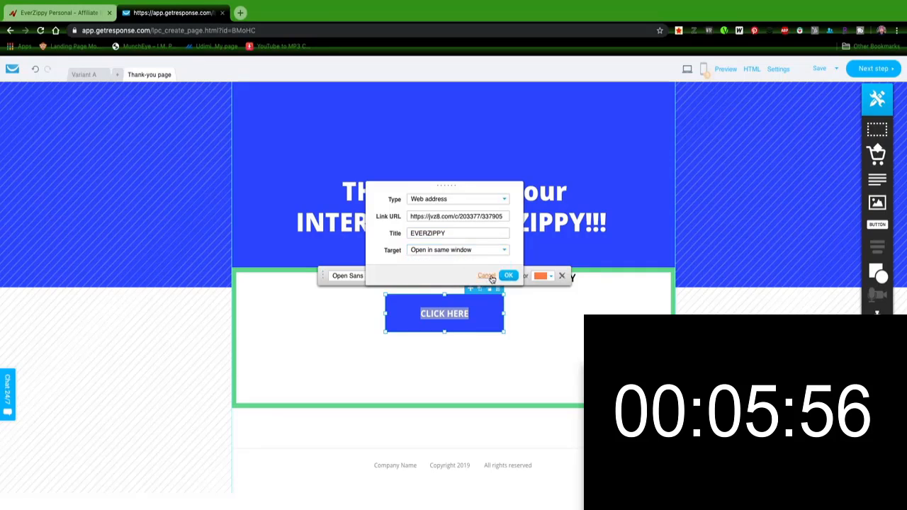
{"action": "left_click", "coordinate": [536, 312]}
Step: Reopen the button's link settings and set the target to open in the same window again
{"action": "double_click", "coordinate": [445, 305]}
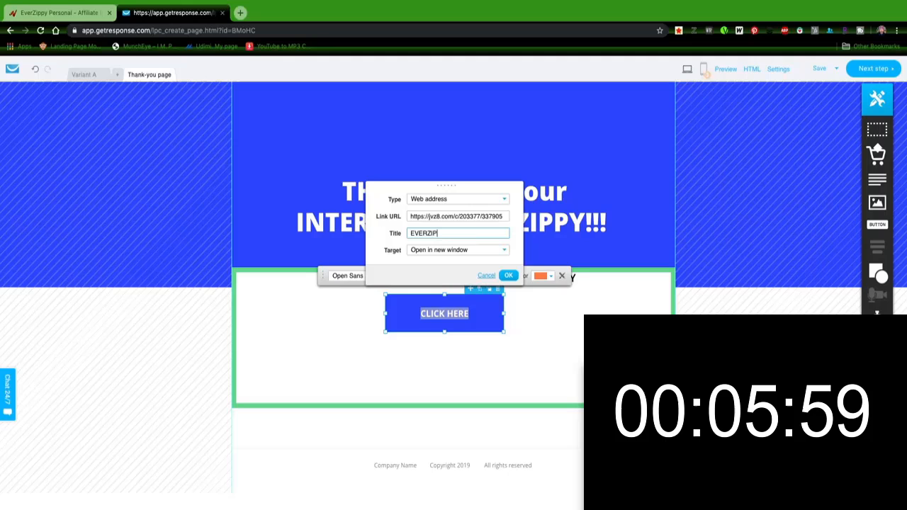
{"action": "type", "text": "PY"}
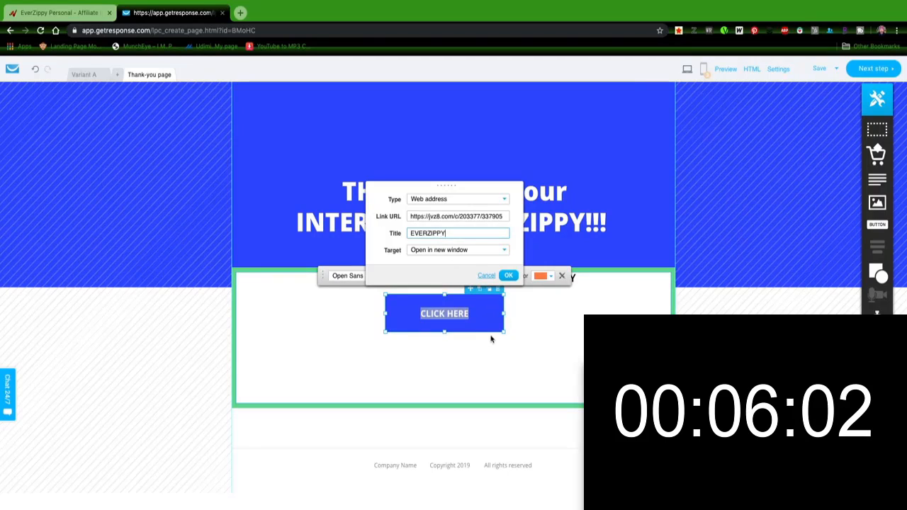
{"action": "left_click", "coordinate": [468, 251]}
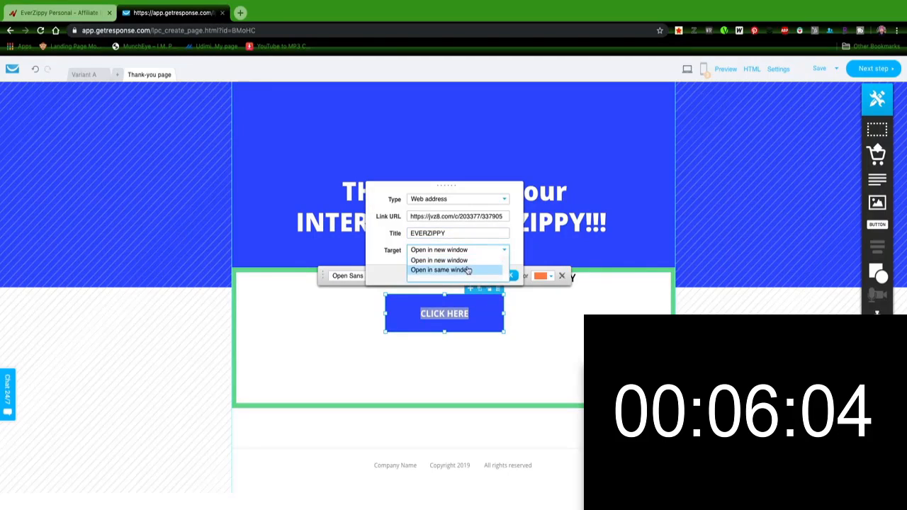
{"action": "left_click", "coordinate": [467, 270]}
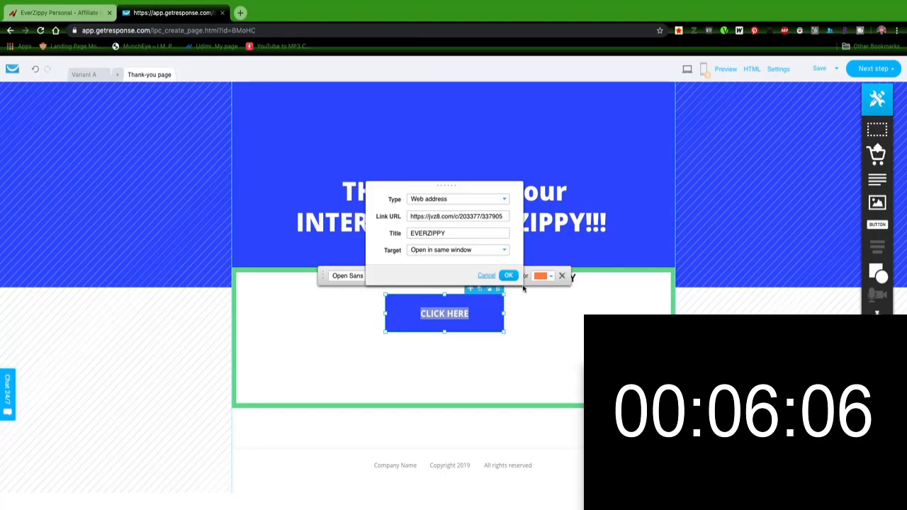
{"action": "left_click", "coordinate": [527, 305]}
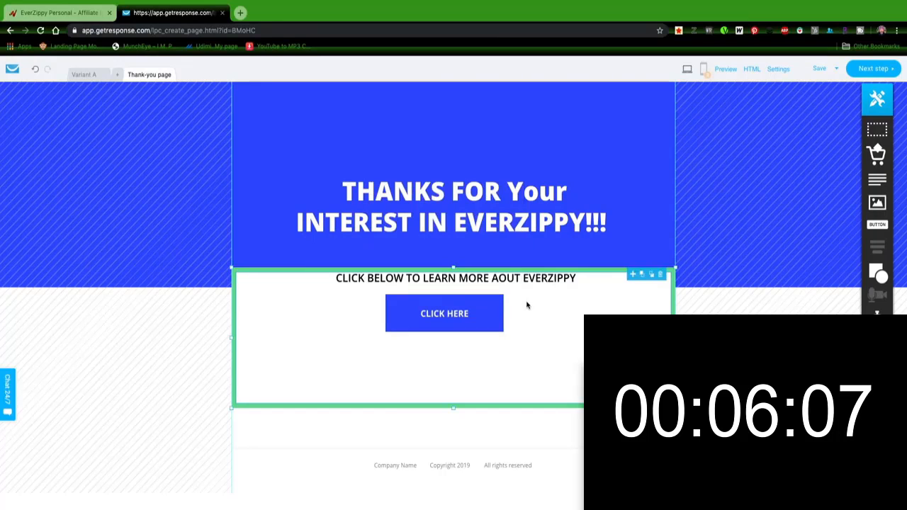
{"action": "left_click", "coordinate": [443, 305]}
{"action": "left_click", "coordinate": [476, 275]}
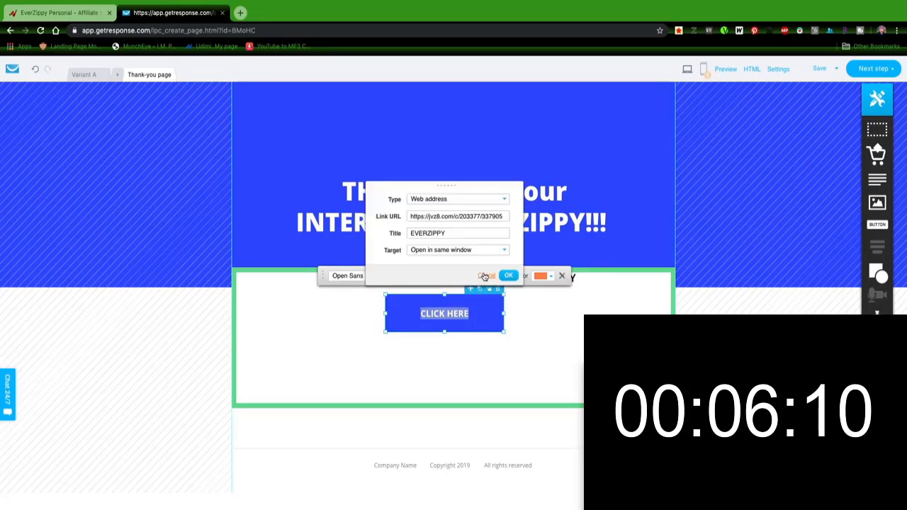
{"action": "left_click", "coordinate": [523, 323]}
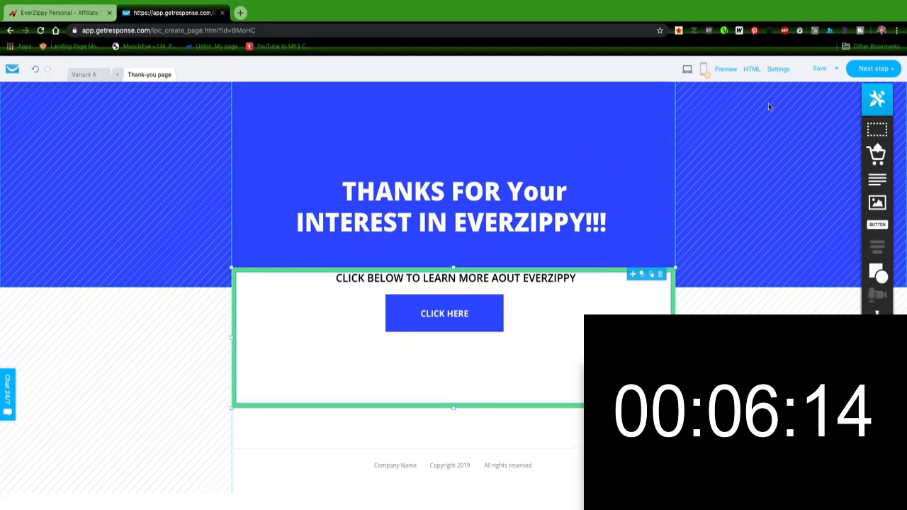
Step: Continue to the page settings and set the page title to EVERYZIPPY DEMO
{"action": "left_click", "coordinate": [878, 68]}
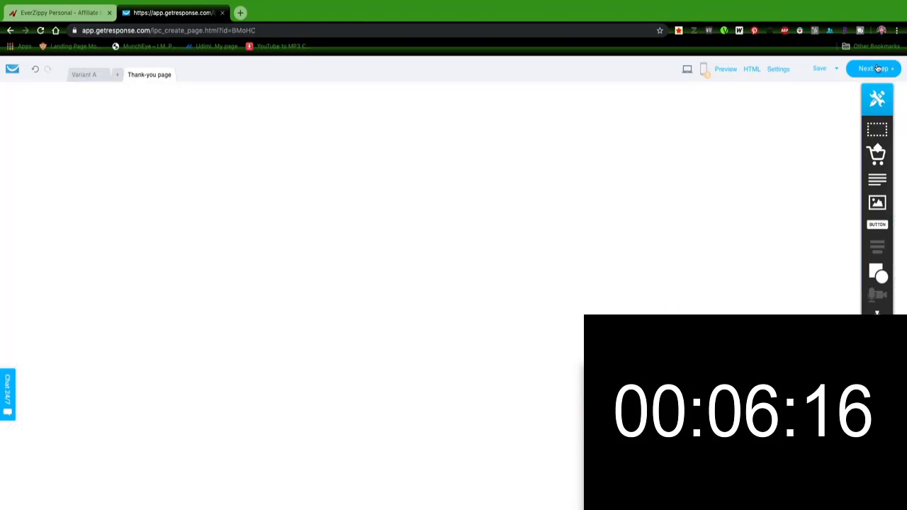
{"action": "type", "text": "EV"}
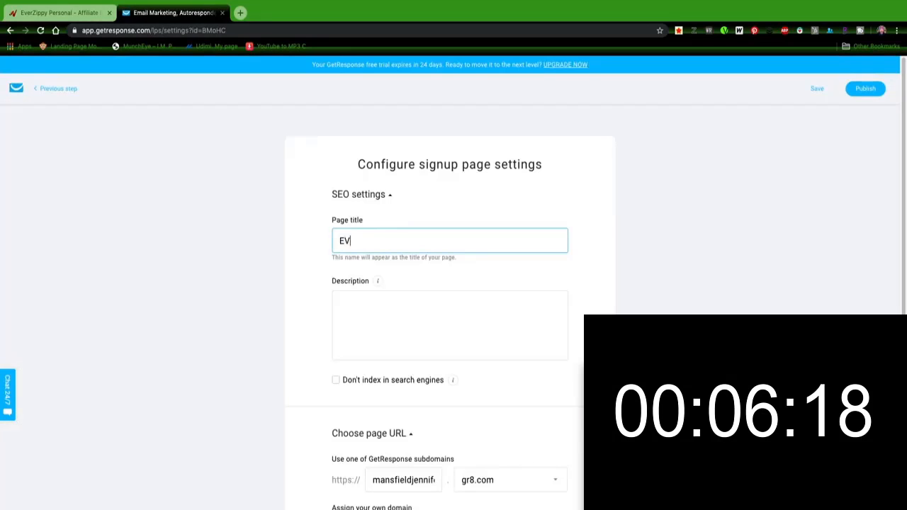
{"action": "type", "text": "ERYZIP"}
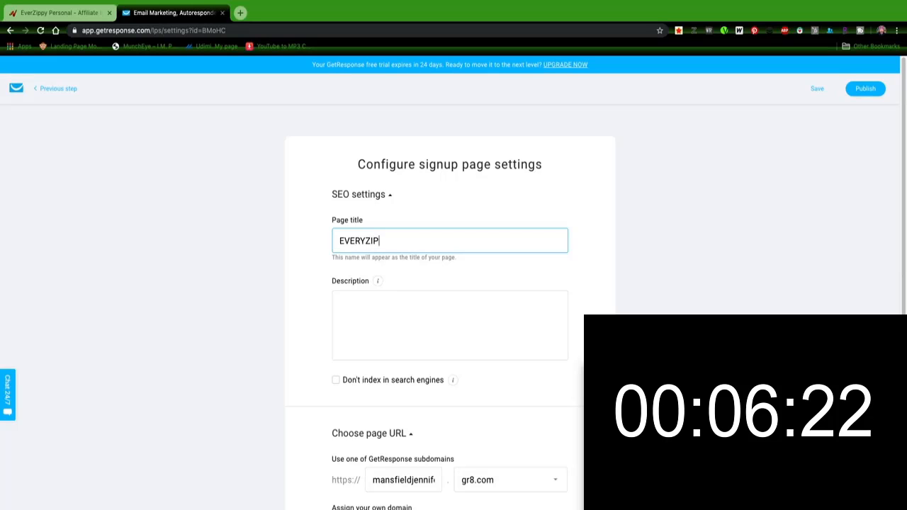
{"action": "type", "text": "PY"}
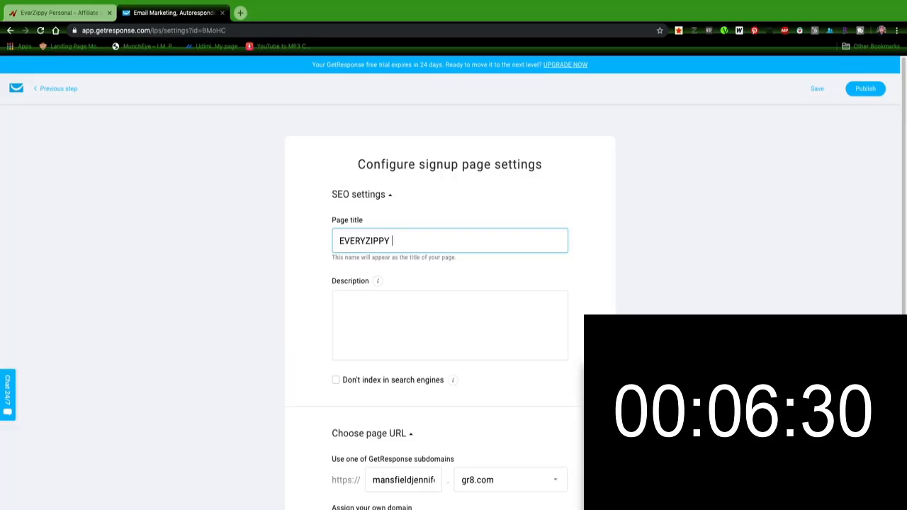
{"action": "type", "text": "DEMO"}
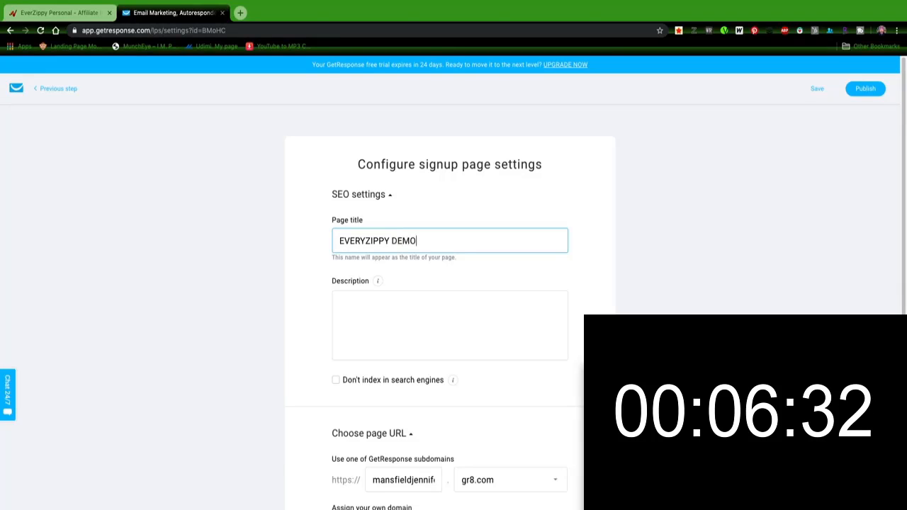
Step: Look through the description, Analytics & Remarketing and AdWords conversion tracking options, then publish the page
{"action": "left_click", "coordinate": [491, 303]}
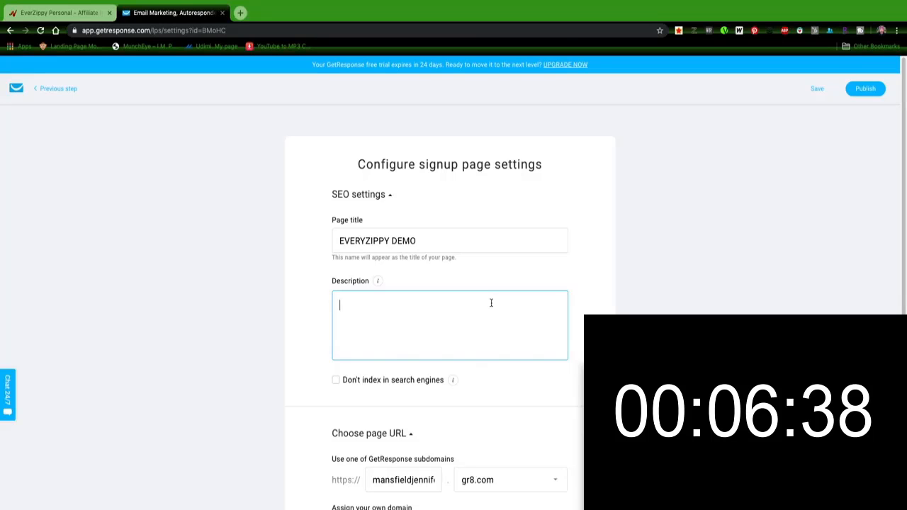
{"action": "scroll", "coordinate": [458, 389], "scroll_direction": "down", "scroll_amount": 5}
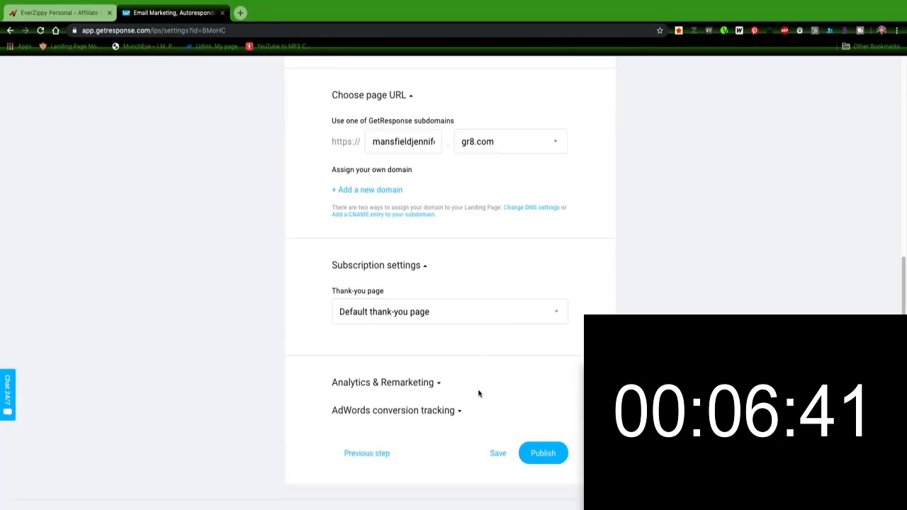
{"action": "left_click", "coordinate": [416, 385]}
{"action": "scroll", "coordinate": [417, 387], "scroll_direction": "down", "scroll_amount": 2}
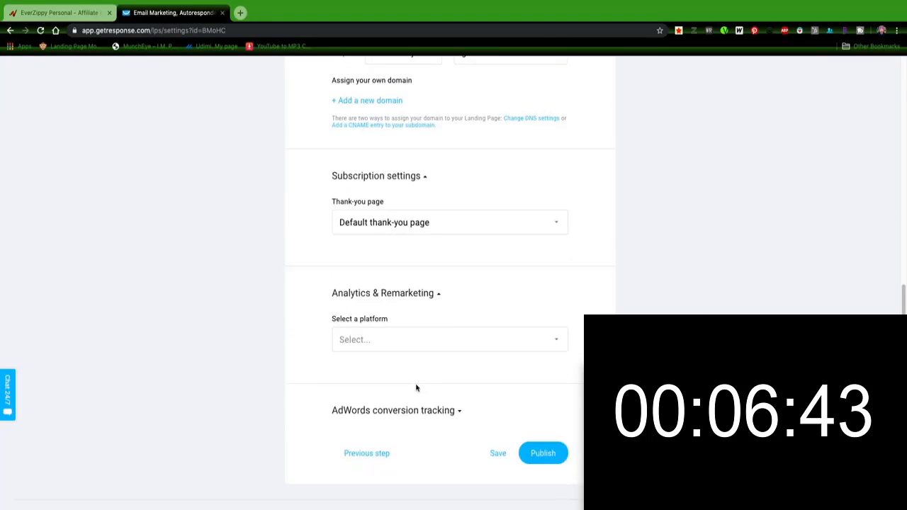
{"action": "left_click", "coordinate": [461, 341]}
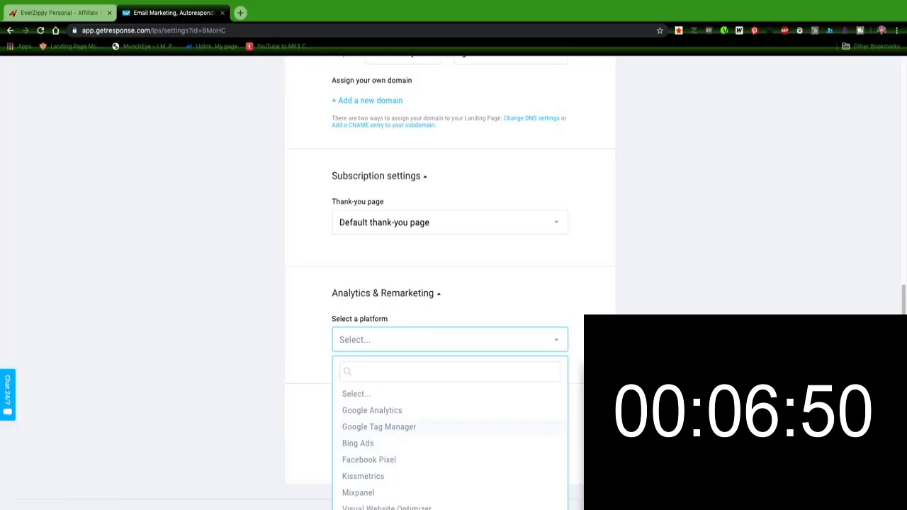
{"action": "left_click", "coordinate": [466, 401]}
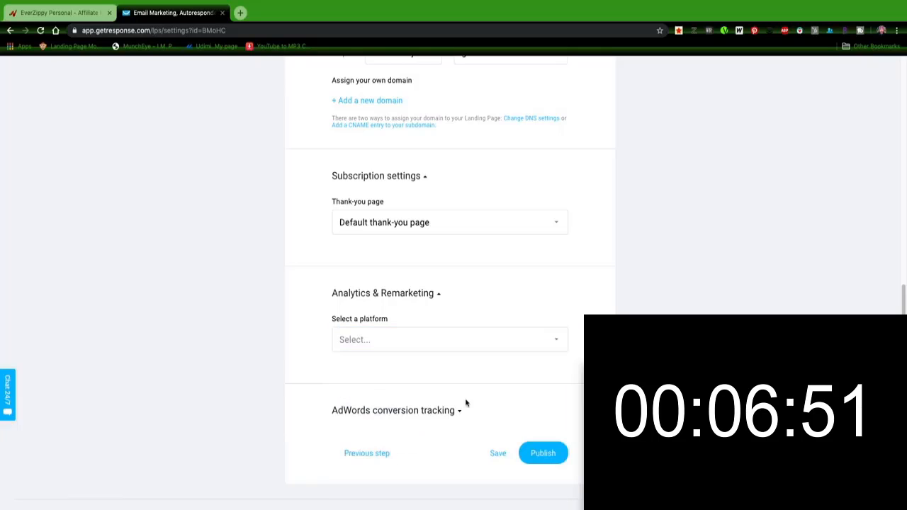
{"action": "left_click", "coordinate": [416, 410]}
{"action": "scroll", "coordinate": [416, 412], "scroll_direction": "down", "scroll_amount": 2}
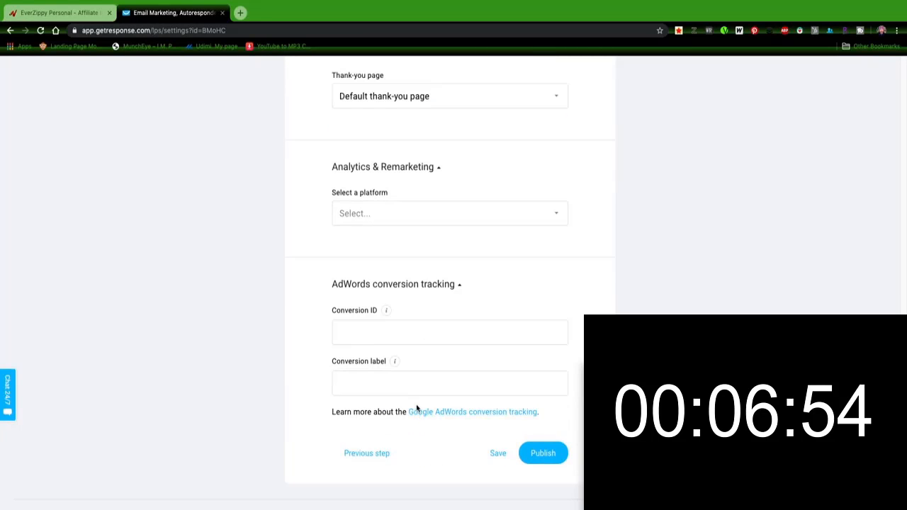
{"action": "left_click", "coordinate": [447, 286]}
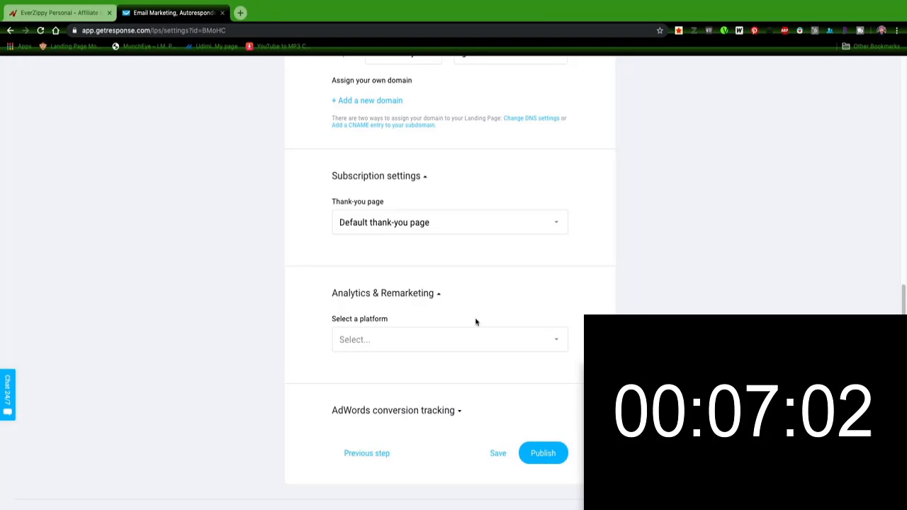
{"action": "scroll", "coordinate": [476, 320], "scroll_direction": "up", "scroll_amount": 10}
{"action": "scroll", "coordinate": [443, 373], "scroll_direction": "down", "scroll_amount": 12}
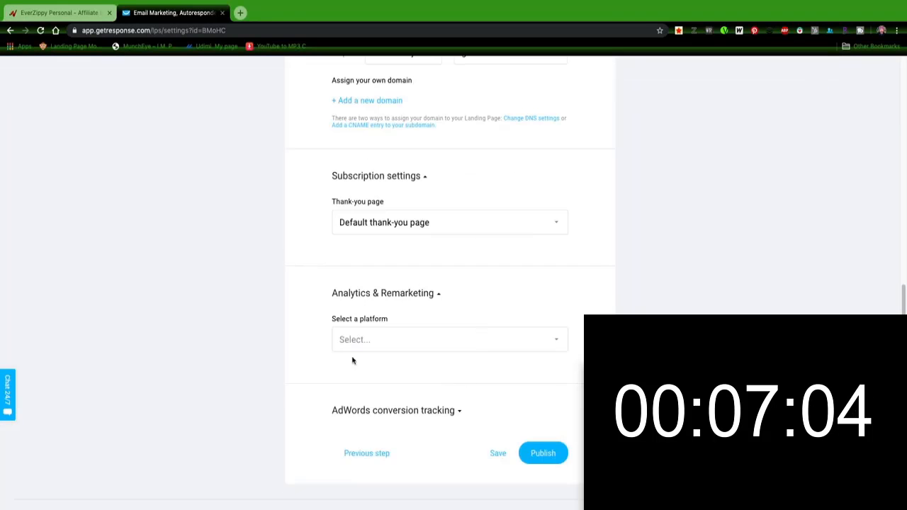
{"action": "left_click", "coordinate": [533, 454]}
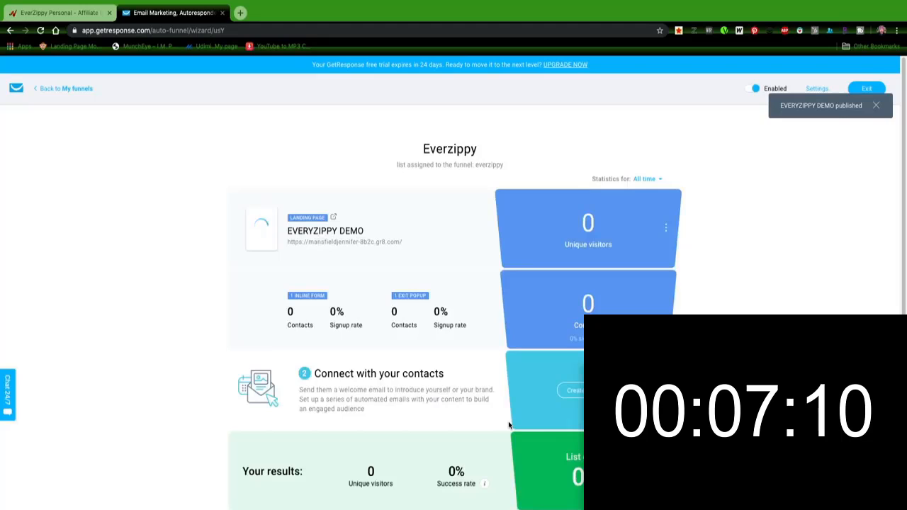
Step: Start creating the funnel's welcome email and name the message everzippy
{"action": "left_click", "coordinate": [576, 393]}
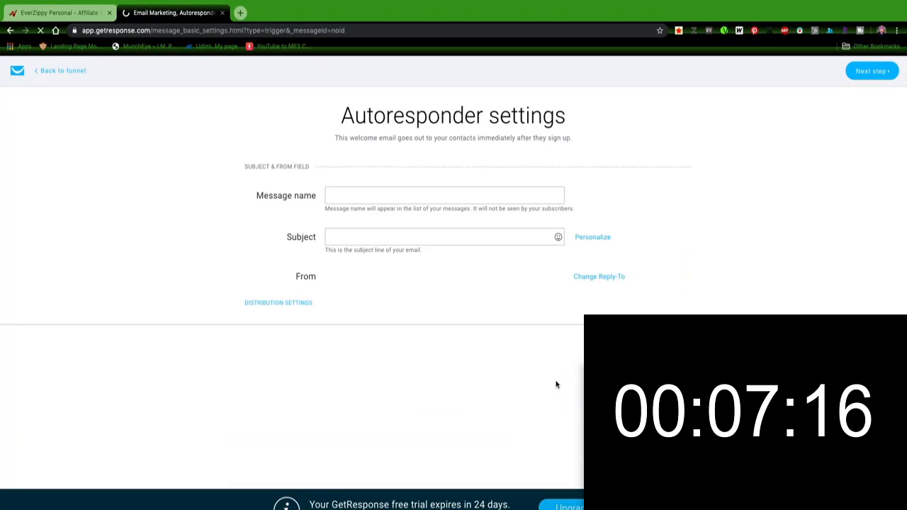
{"action": "left_click", "coordinate": [344, 197]}
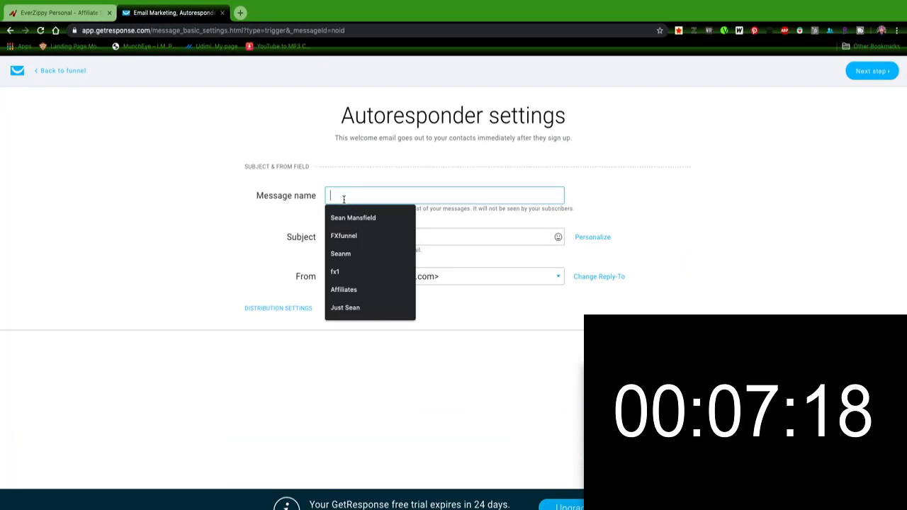
{"action": "type", "text": "everz"}
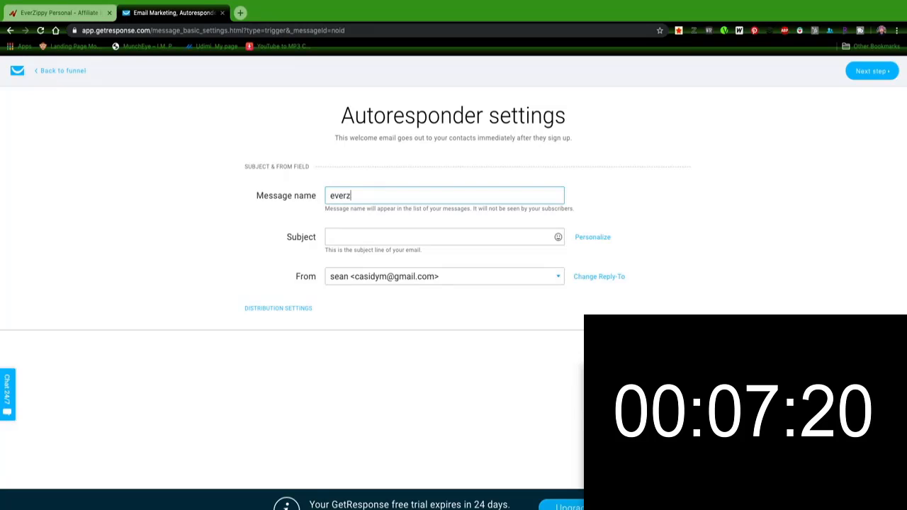
{"action": "type", "text": "iipy"}
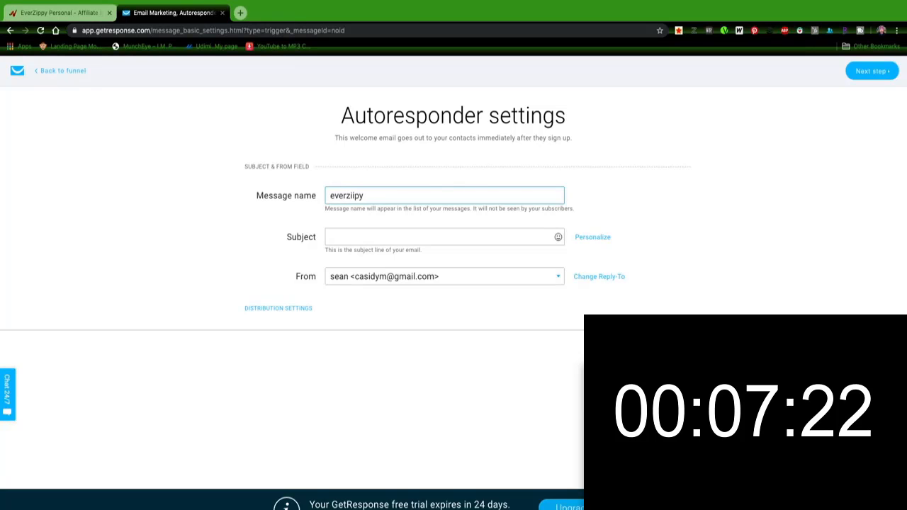
{"action": "left_click", "coordinate": [355, 195]}
{"action": "key", "text": "BackSpace"}
{"action": "type", "text": "p"}
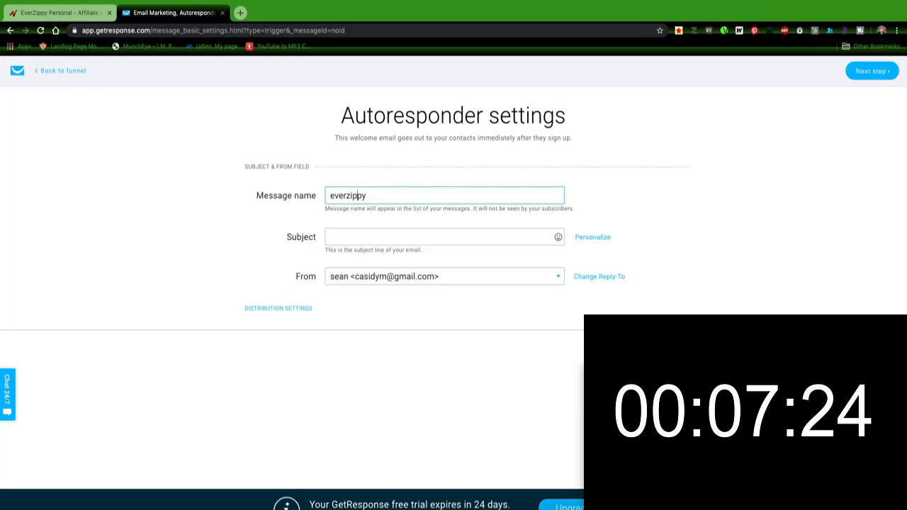
Step: Set the email subject to 'Thank you for interest in Everzippy', correcting the misspelled word
{"action": "left_click", "coordinate": [357, 237]}
{"action": "type", "text": "T"}
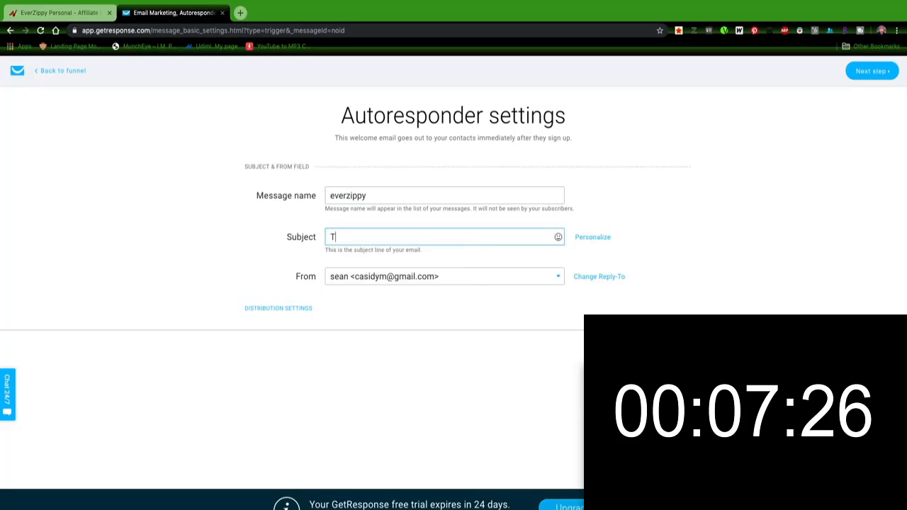
{"action": "type", "text": "hank you"}
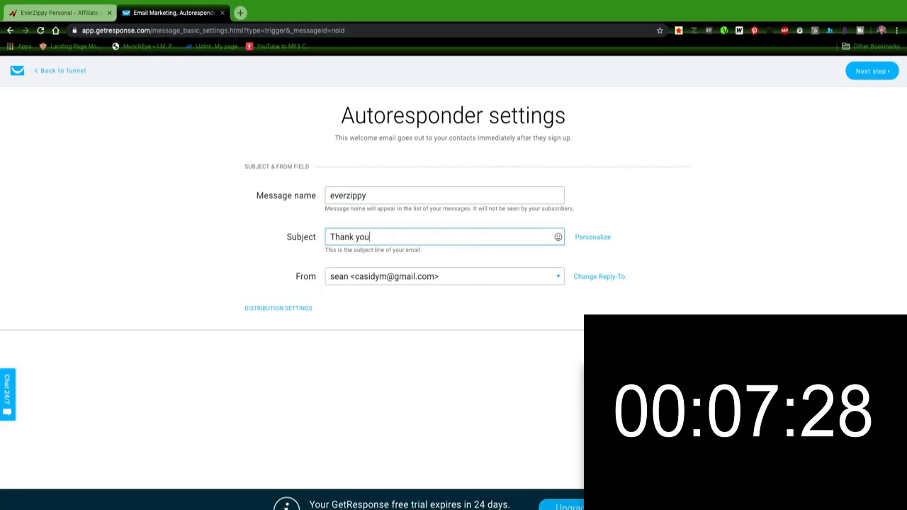
{"action": "type", "text": " for ineterst"}
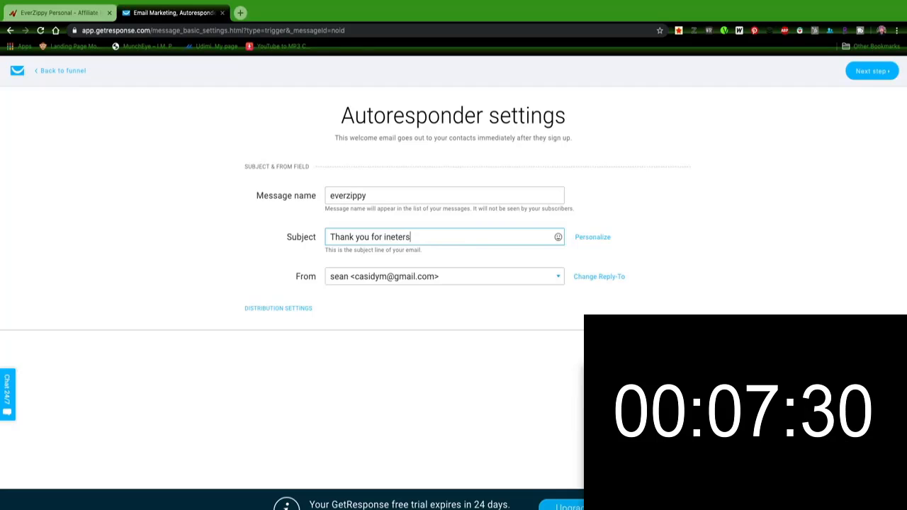
{"action": "key", "text": "BackSpace"}
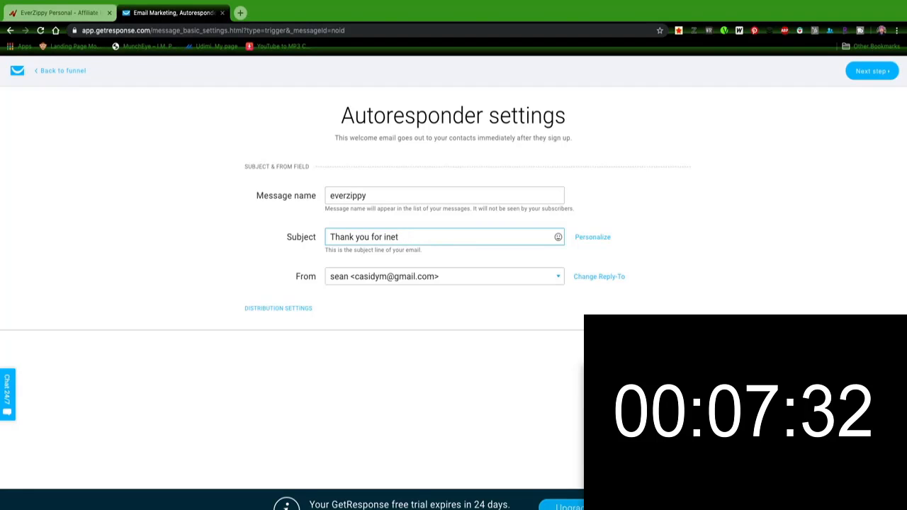
{"action": "type", "text": "erest"}
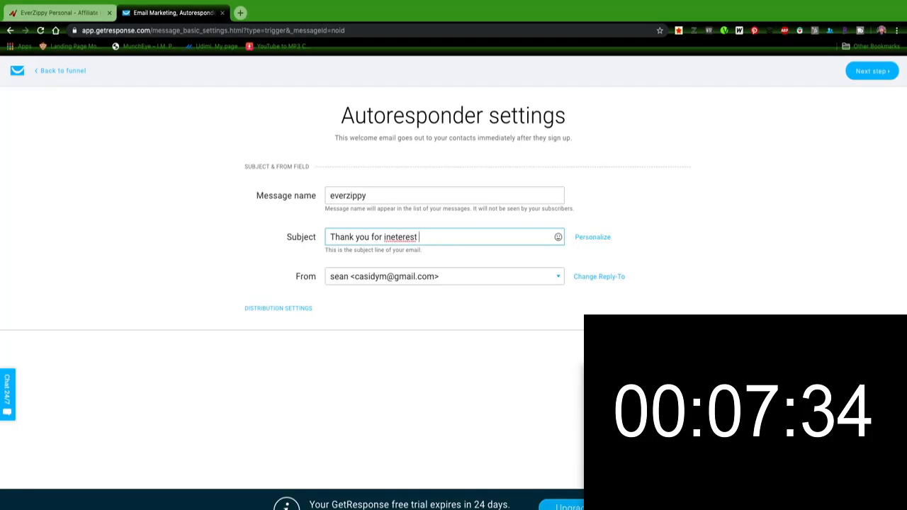
{"action": "double_click", "coordinate": [393, 237]}
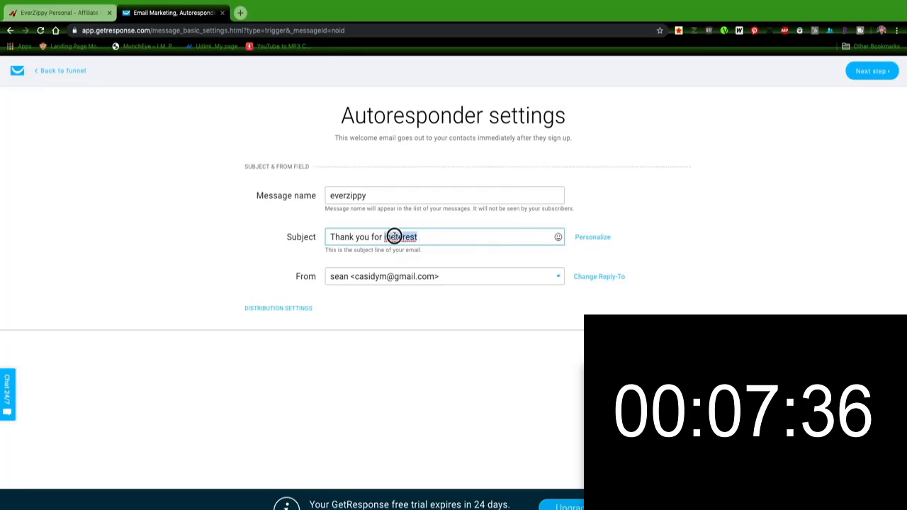
{"action": "right_click", "coordinate": [396, 236]}
{"action": "left_click", "coordinate": [416, 241]}
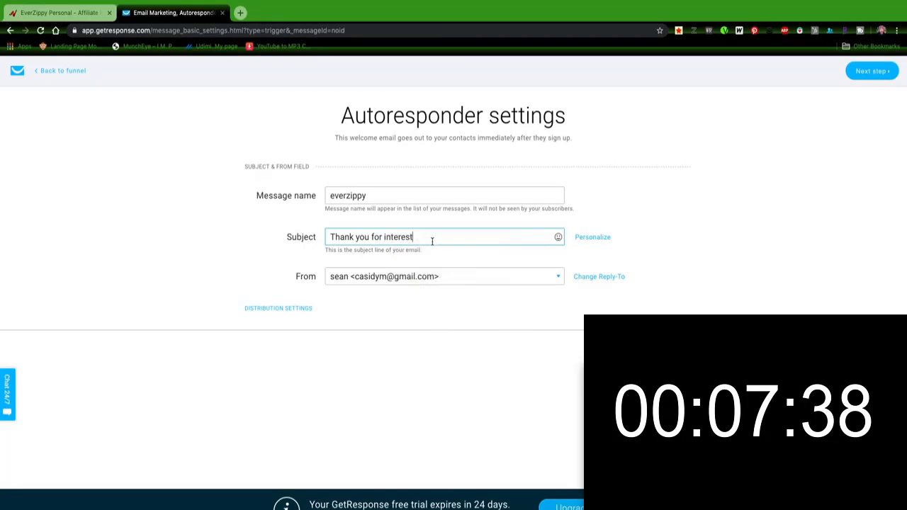
{"action": "type", "text": "in"}
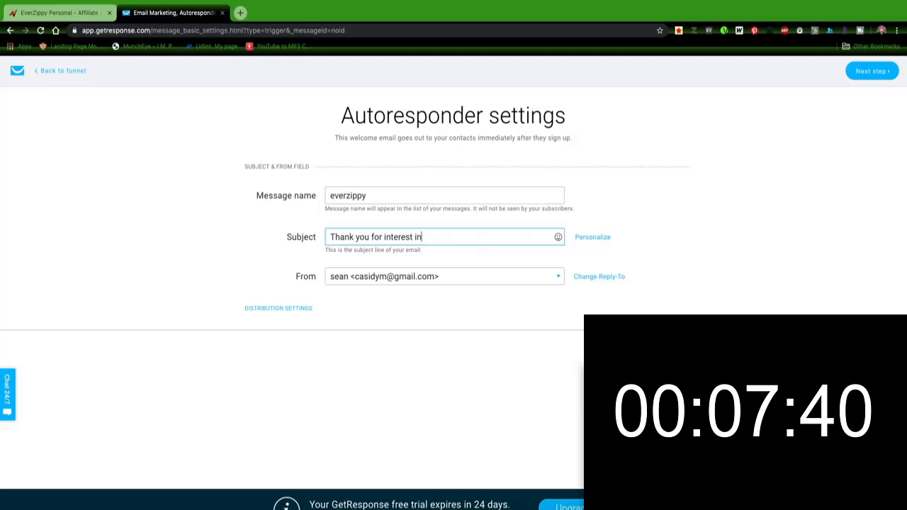
{"action": "type", "text": " Everzippy"}
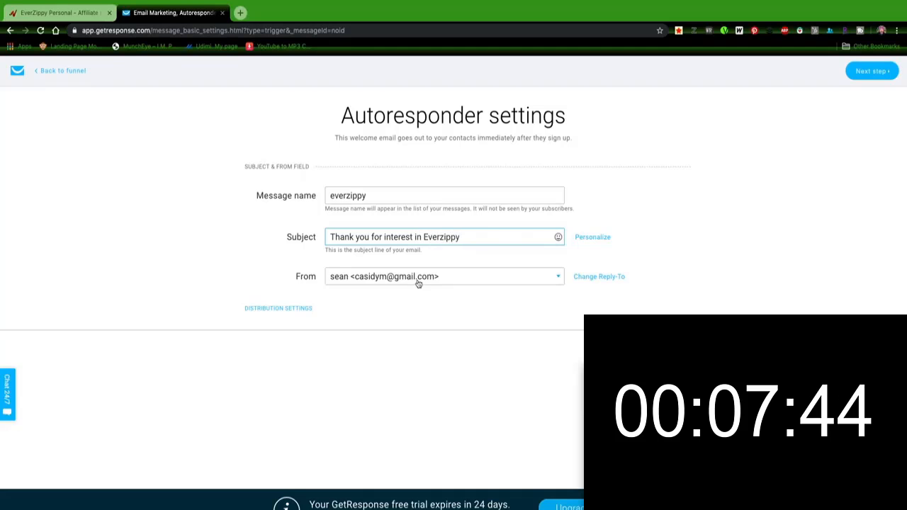
Step: Continue to the template gallery and choose the 'Start from scratch followup 1' template
{"action": "left_click", "coordinate": [433, 369]}
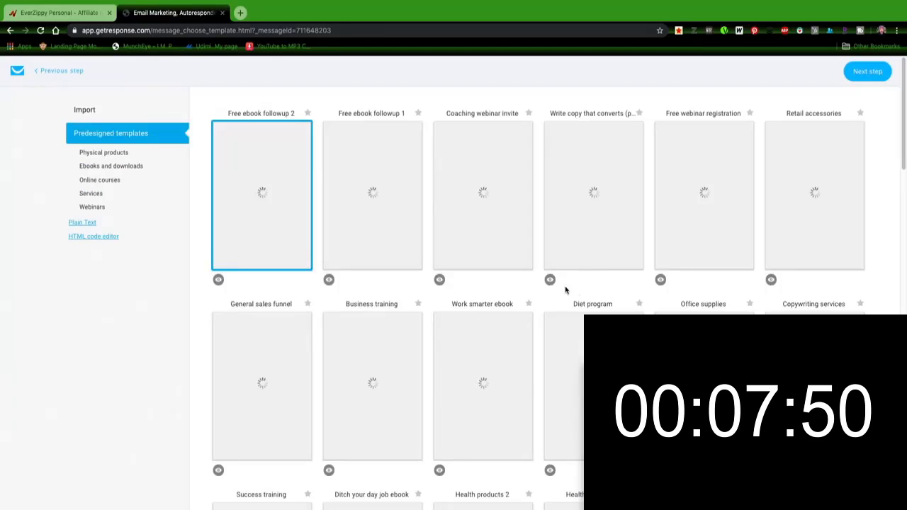
{"action": "scroll", "coordinate": [652, 210], "scroll_direction": "down", "scroll_amount": 10}
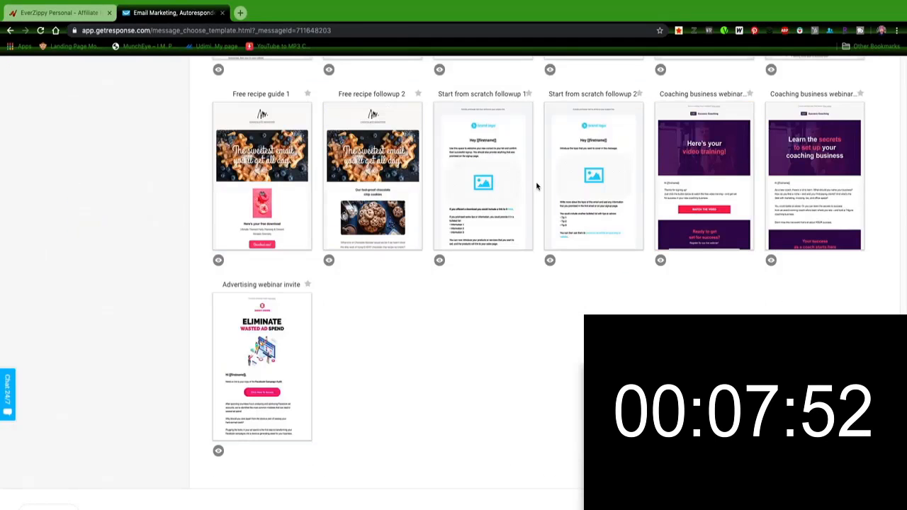
{"action": "left_click", "coordinate": [492, 146]}
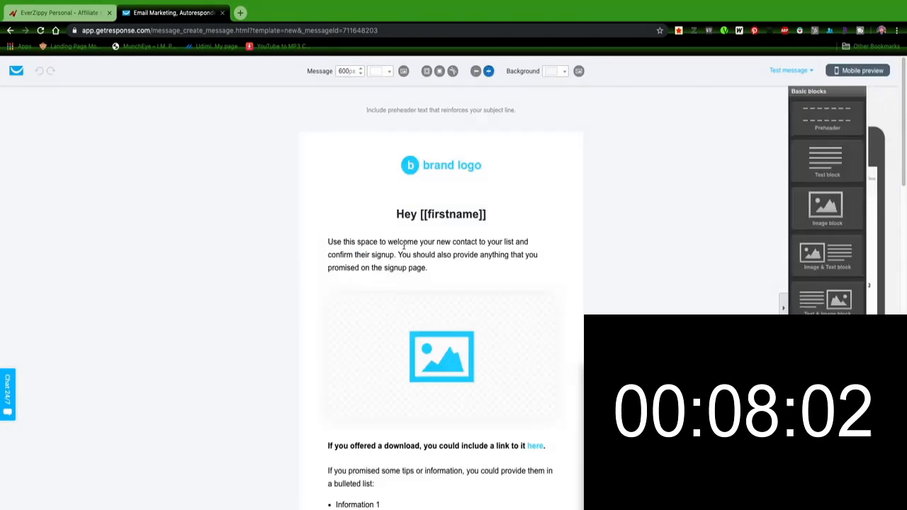
Step: Link the email's 'Click Here for EverZippy' line to the JVZoo affiliate URL copied from the affiliate page, with the title EverZippy
{"action": "left_click", "coordinate": [417, 165]}
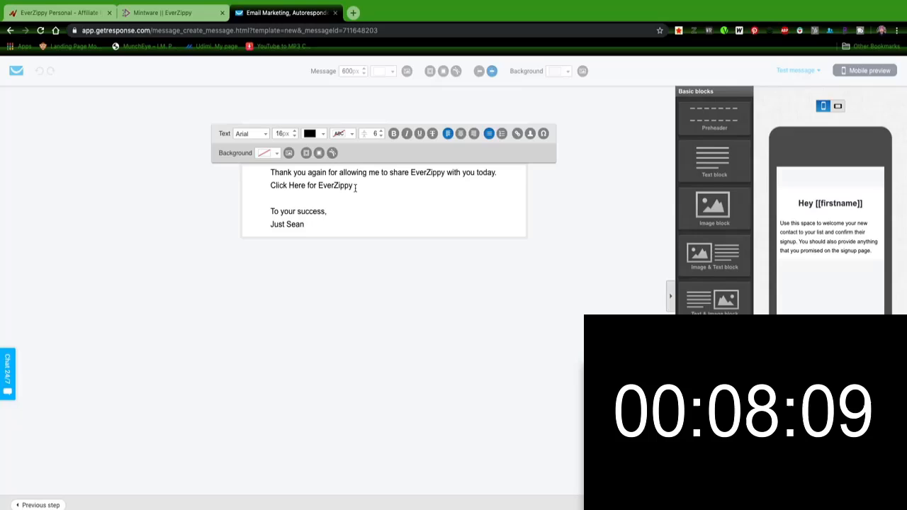
{"action": "left_click_drag", "start_coordinate": [356, 186], "coordinate": [261, 186]}
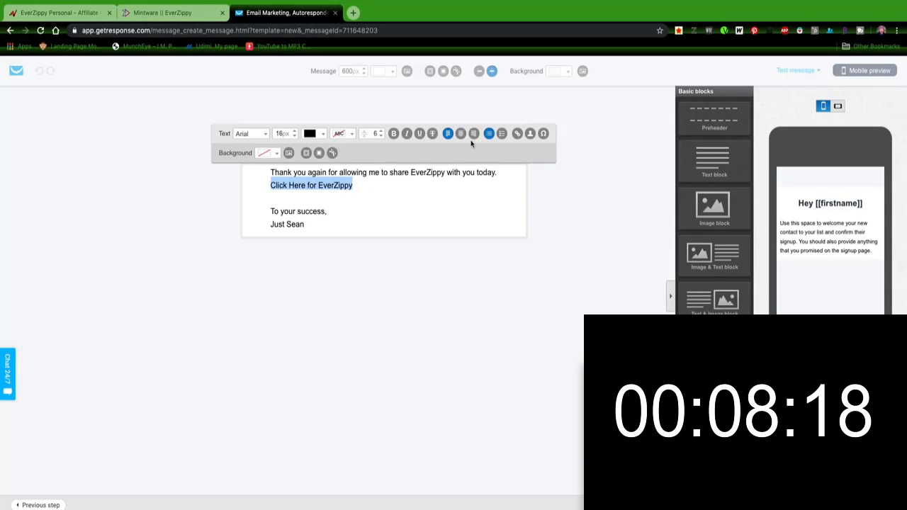
{"action": "left_click", "coordinate": [509, 136]}
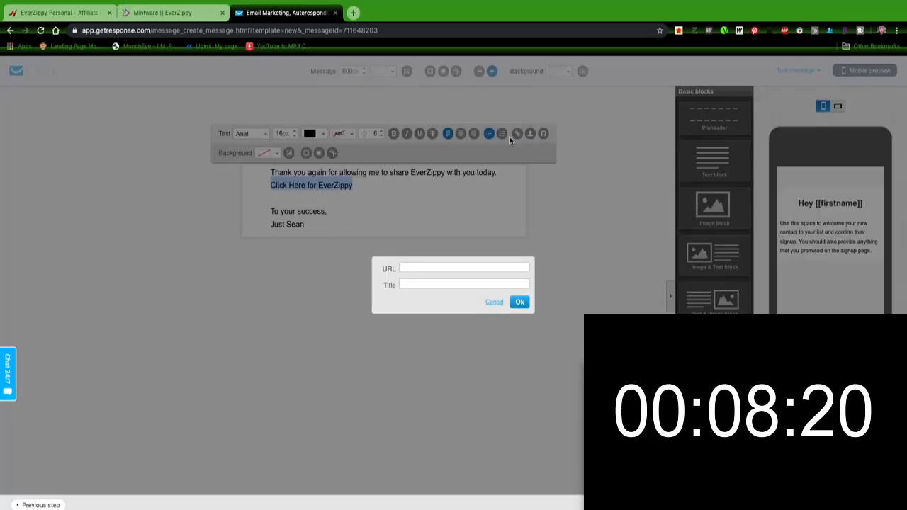
{"action": "left_click", "coordinate": [435, 269]}
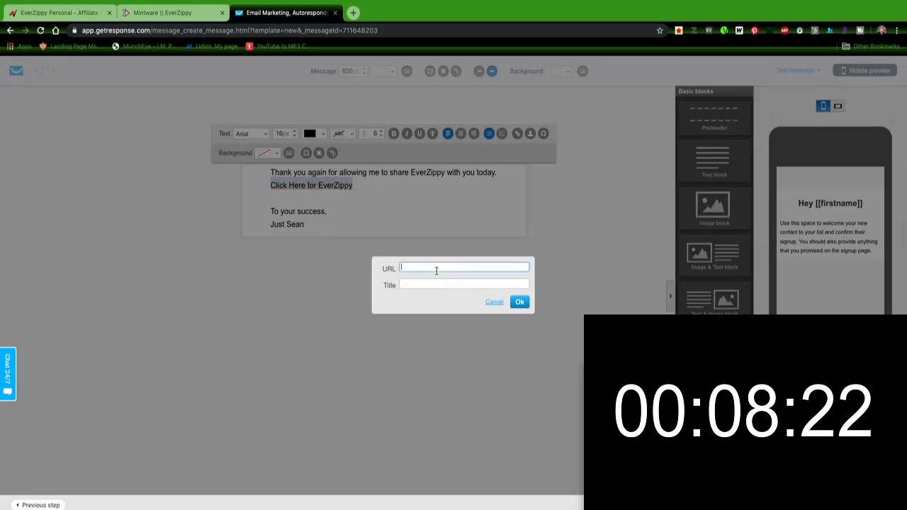
{"action": "left_click", "coordinate": [67, 14]}
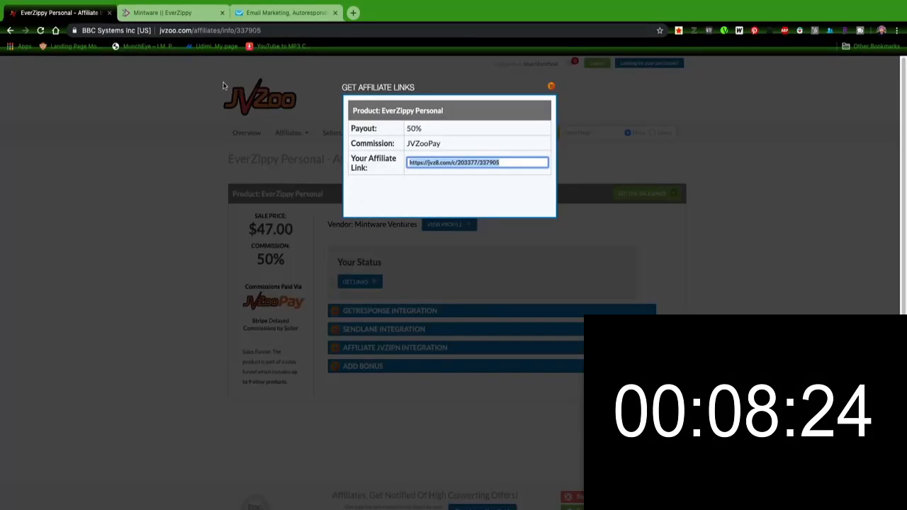
{"action": "right_click", "coordinate": [417, 162]}
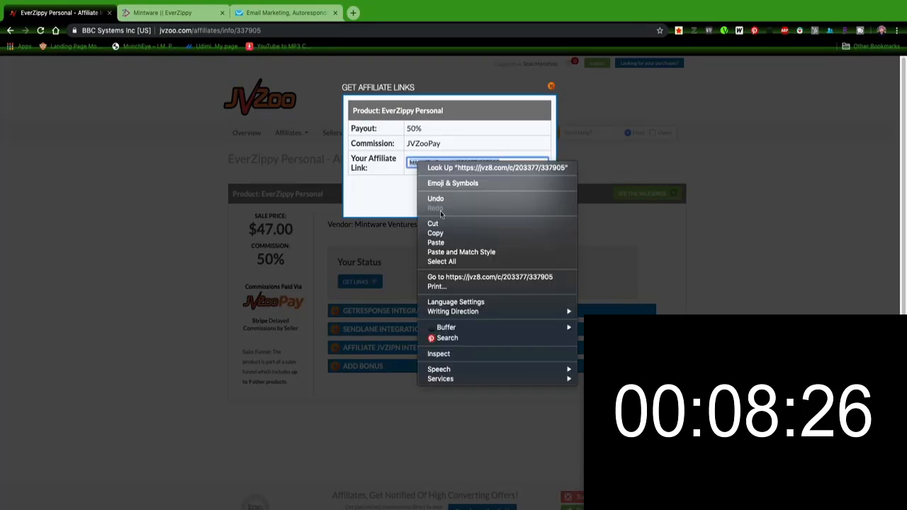
{"action": "left_click", "coordinate": [436, 233]}
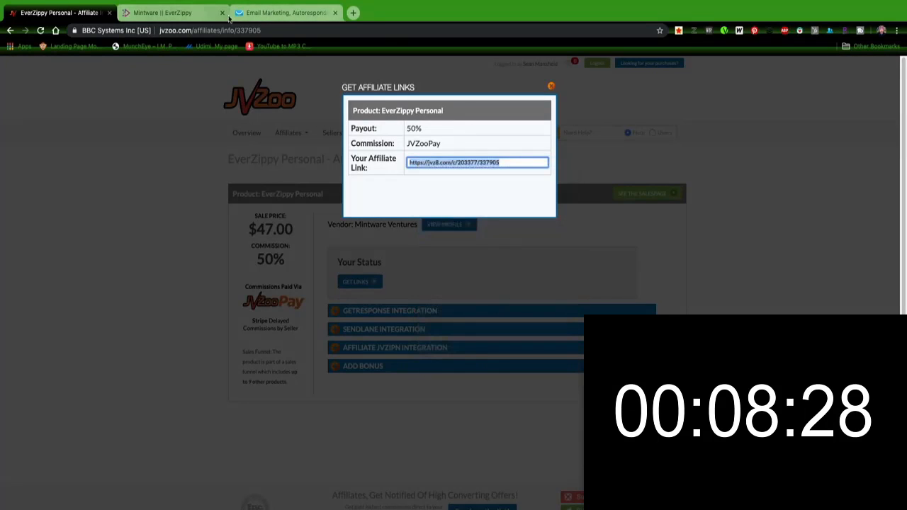
{"action": "left_click", "coordinate": [261, 14]}
{"action": "right_click", "coordinate": [449, 267]}
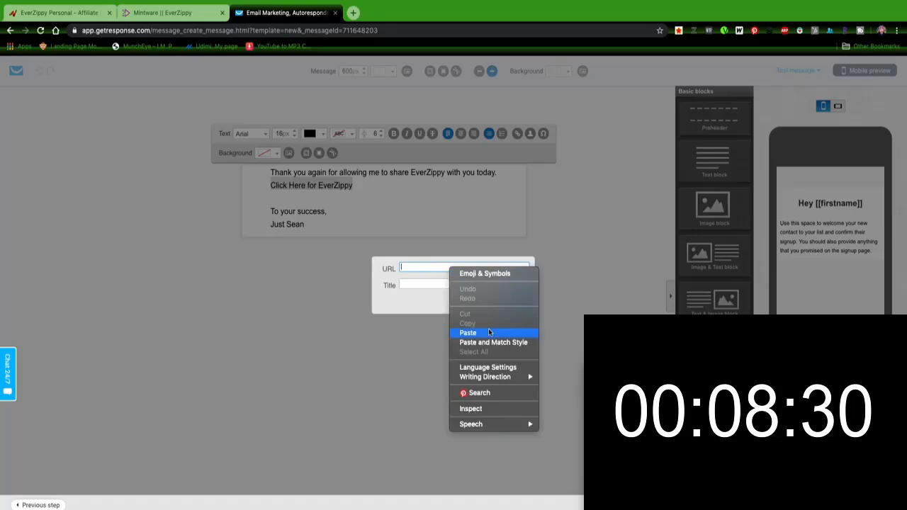
{"action": "left_click", "coordinate": [488, 333]}
{"action": "left_click", "coordinate": [431, 285]}
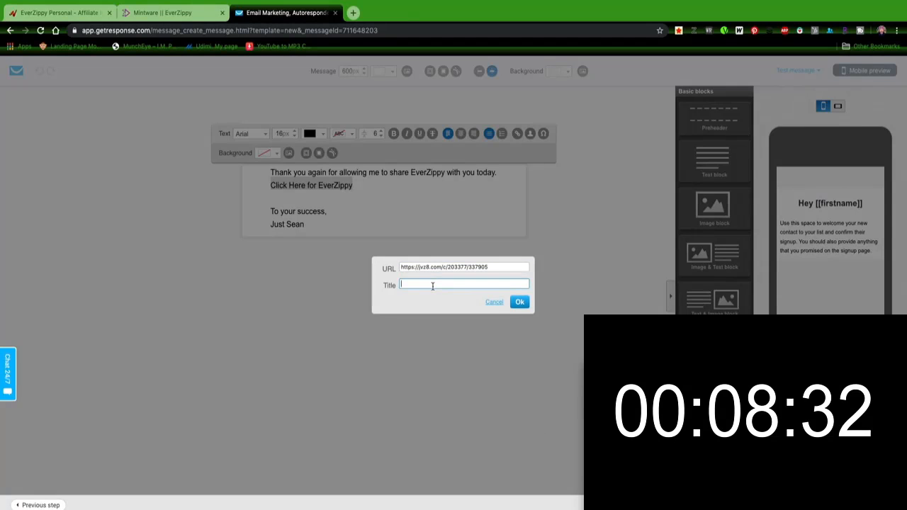
{"action": "type", "text": "EverZ"}
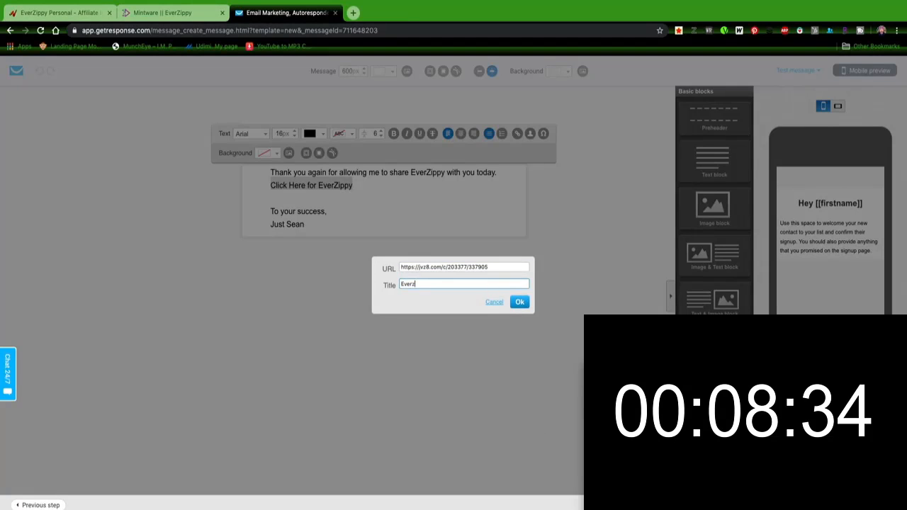
{"action": "type", "text": "ippy"}
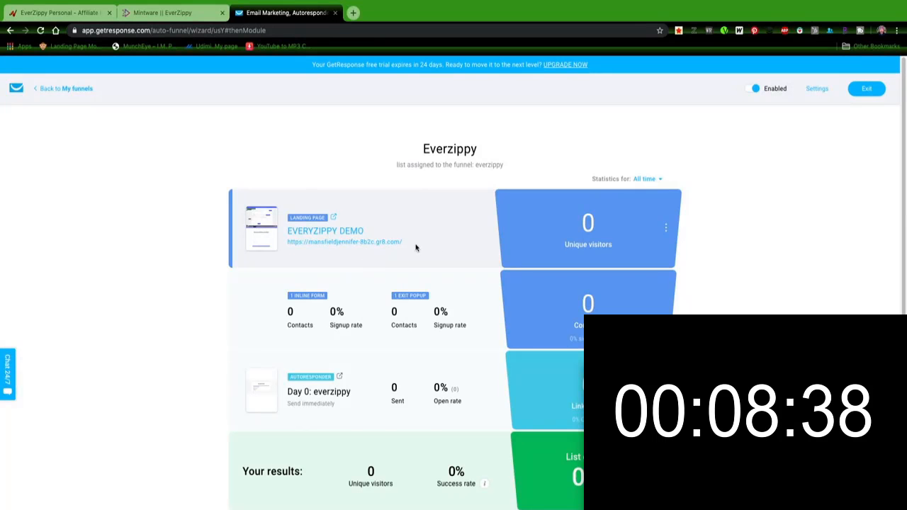
Step: Open the funnel's published landing page and preview its demo video and signup section
{"action": "left_click_drag", "start_coordinate": [397, 242], "coordinate": [324, 242]}
{"action": "left_click", "coordinate": [405, 237]}
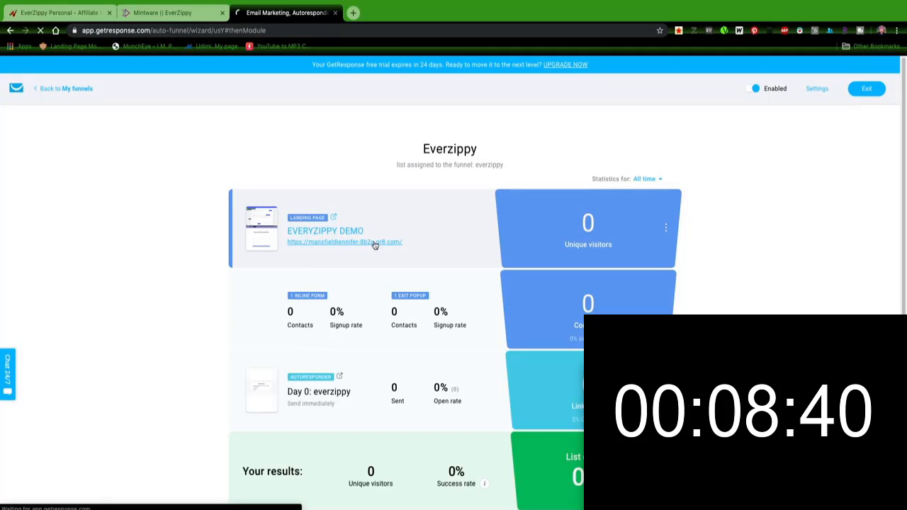
{"action": "left_click", "coordinate": [374, 243]}
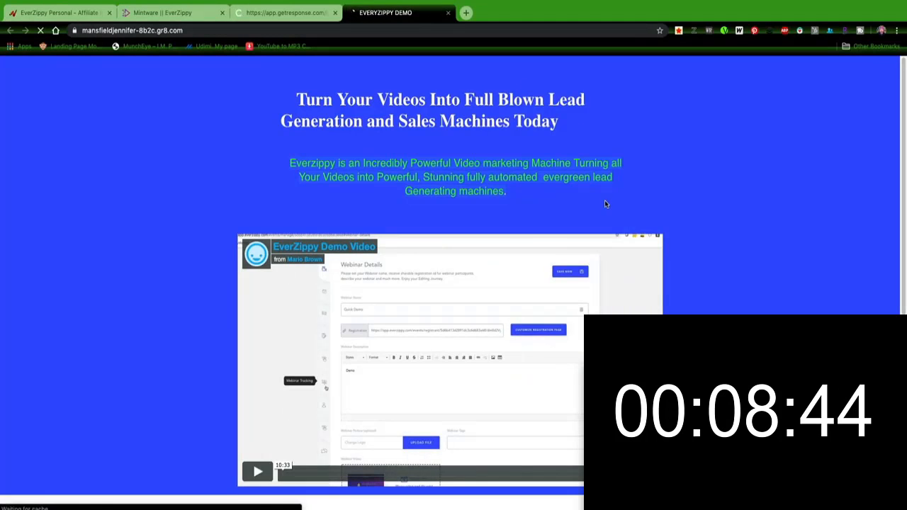
{"action": "scroll", "coordinate": [652, 211], "scroll_direction": "down", "scroll_amount": 1}
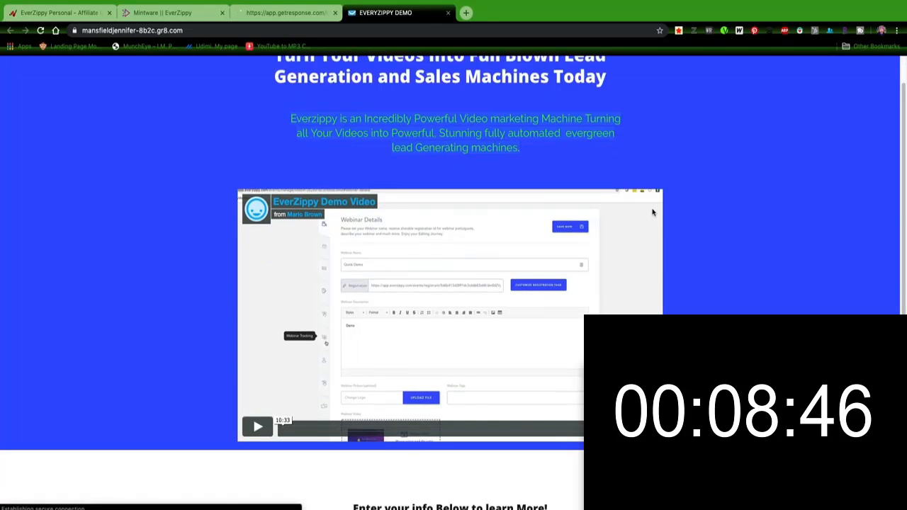
{"action": "scroll", "coordinate": [653, 211], "scroll_direction": "up", "scroll_amount": 1}
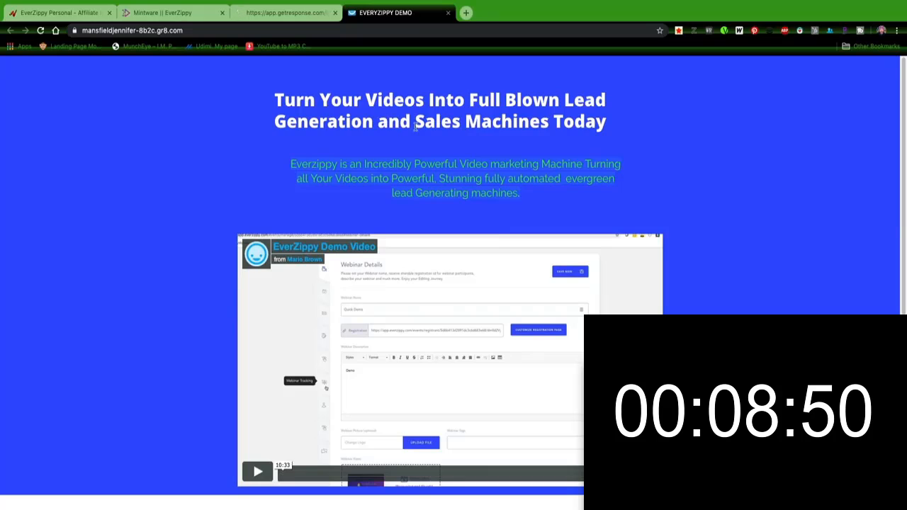
{"action": "scroll", "coordinate": [361, 176], "scroll_direction": "down", "scroll_amount": 3}
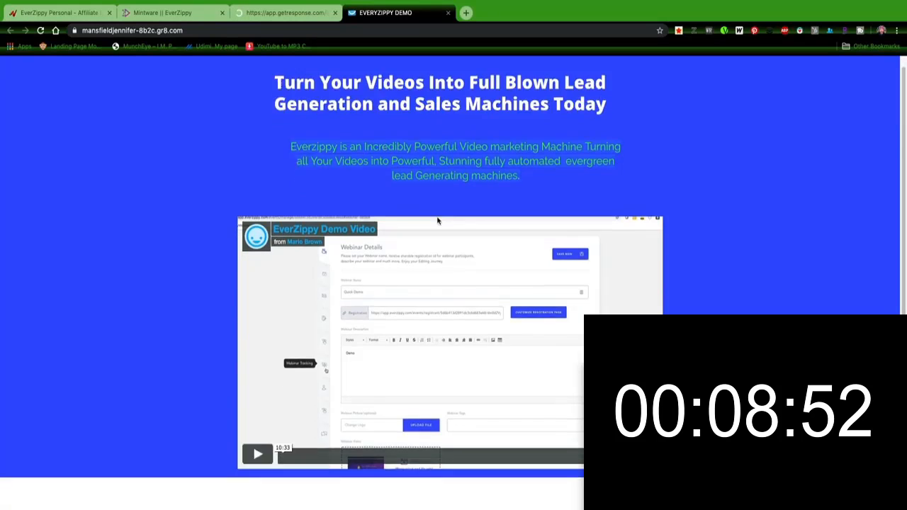
{"action": "left_click", "coordinate": [252, 317]}
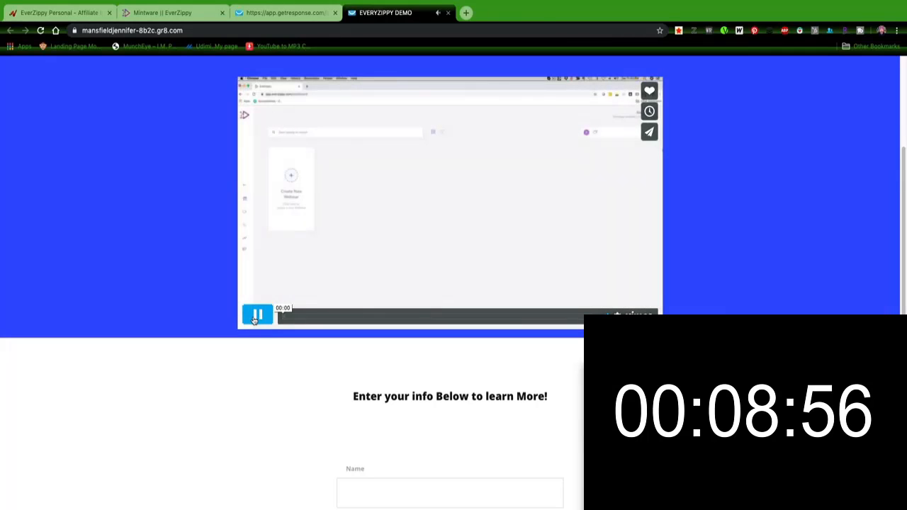
{"action": "left_click", "coordinate": [254, 319]}
{"action": "left_click", "coordinate": [254, 319]}
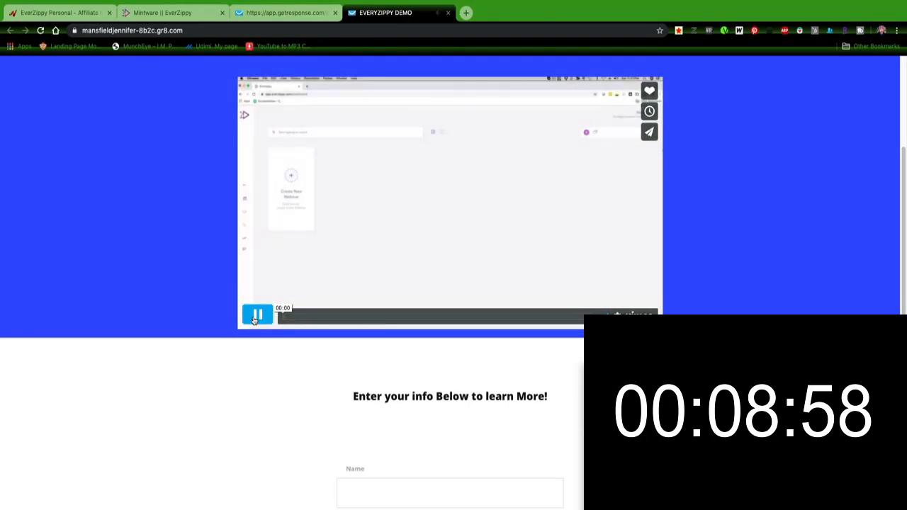
{"action": "left_click", "coordinate": [254, 319]}
{"action": "scroll", "coordinate": [370, 352], "scroll_direction": "down", "scroll_amount": 3}
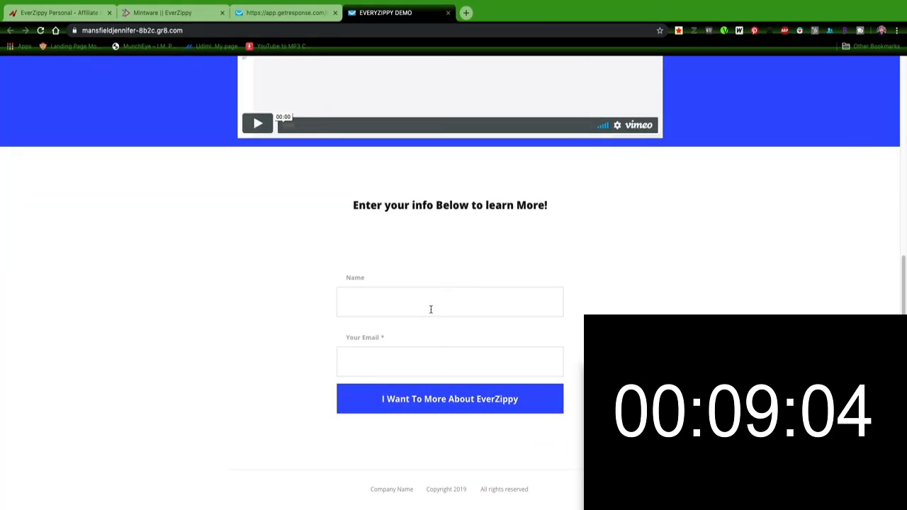
Step: Sign up through the landing page form with a test subscriber's name and e-mail address
{"action": "type", "text": "reddy"}
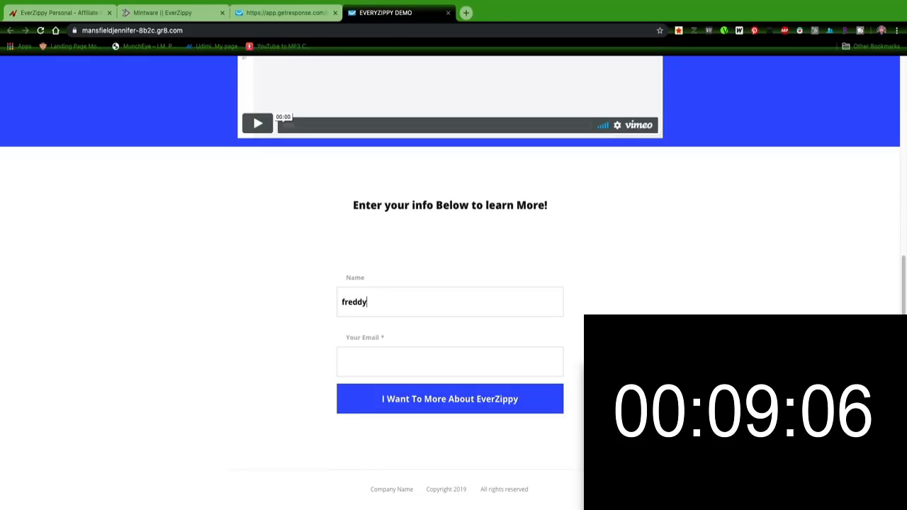
{"action": "left_click", "coordinate": [437, 363]}
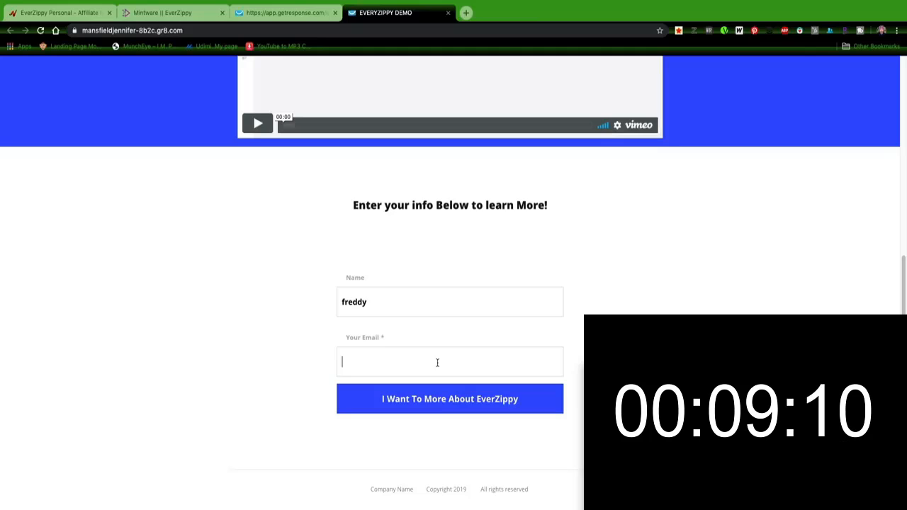
{"action": "type", "text": "mad"}
{"action": "key", "text": "BackSpace"}
{"action": "key", "text": "BackSpace"}
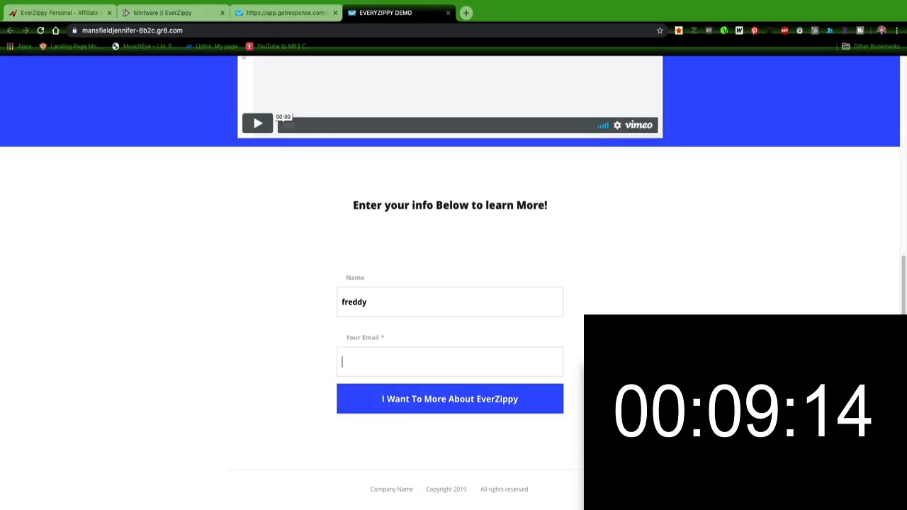
{"action": "type", "text": "a"}
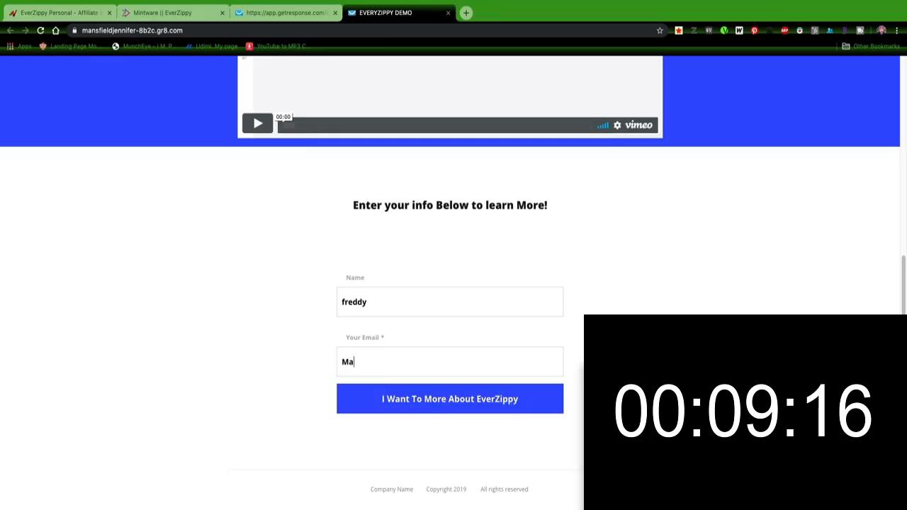
{"action": "key", "text": "BackSpace"}
{"action": "key", "text": "BackSpace"}
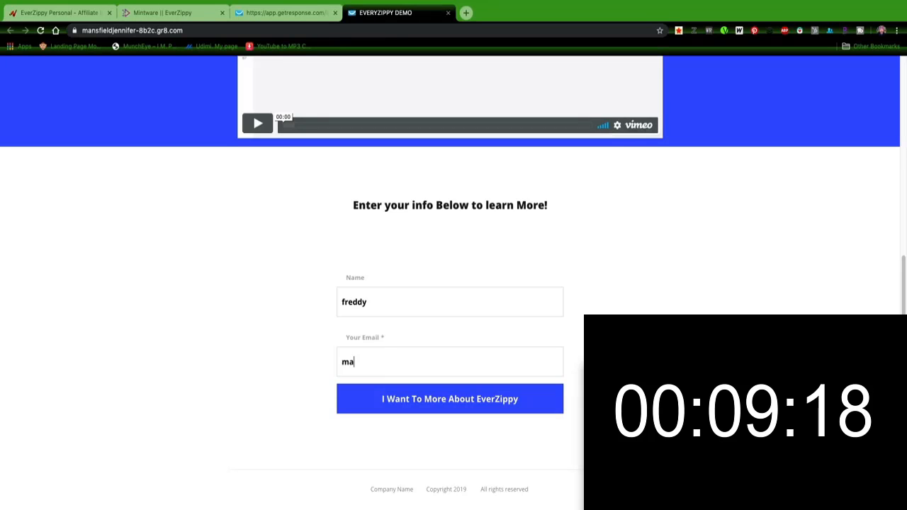
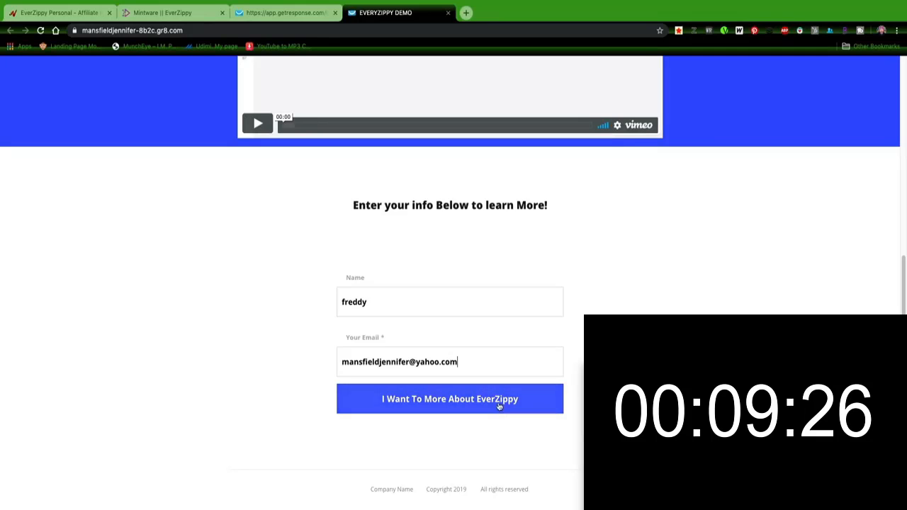
{"action": "left_click", "coordinate": [499, 401]}
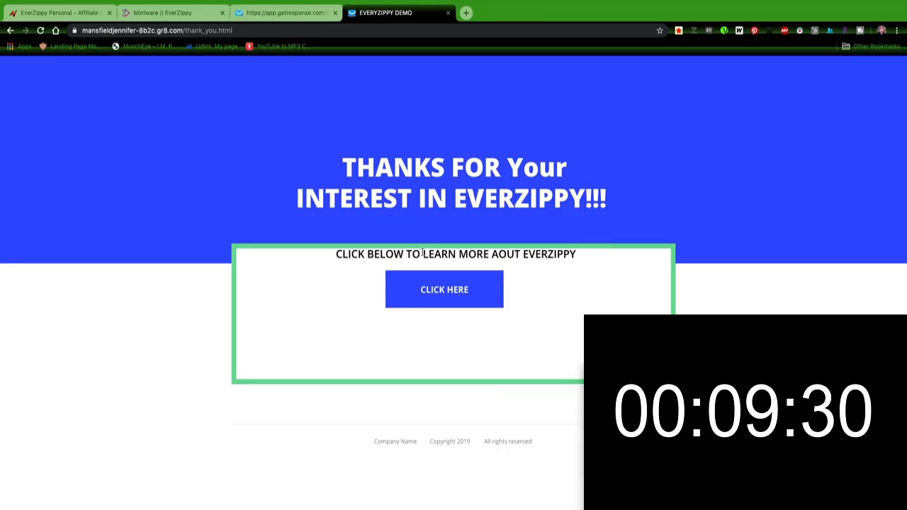
Step: Test the thank-you page's CLICK HERE button, then open the welcome email in the test inbox
{"action": "left_click", "coordinate": [447, 292]}
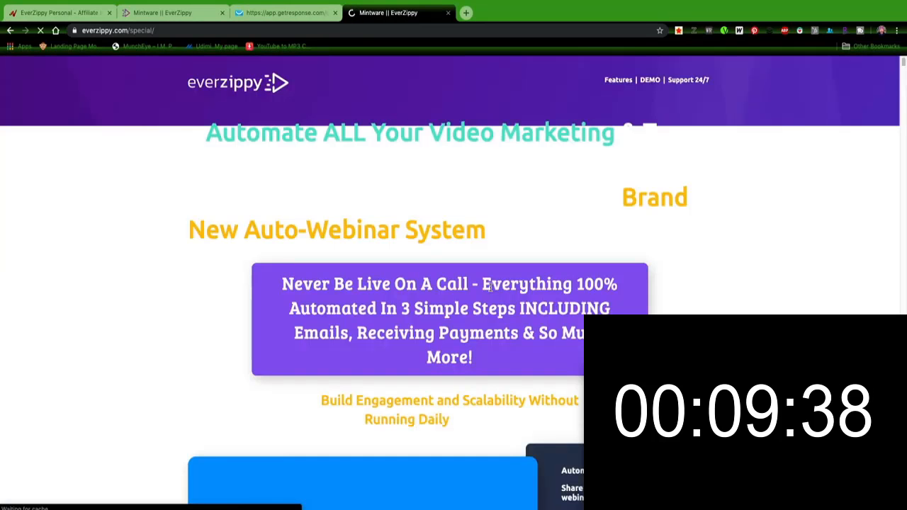
{"action": "scroll", "coordinate": [474, 333], "scroll_direction": "down", "scroll_amount": 3}
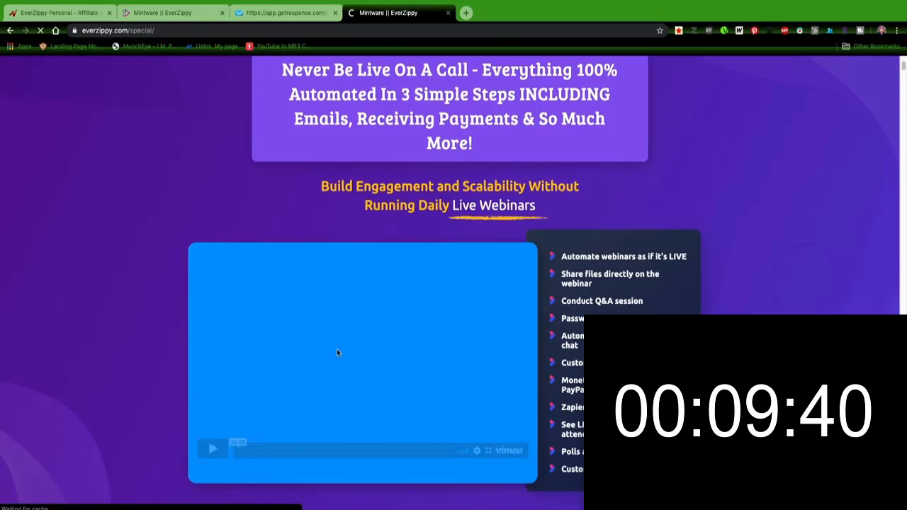
{"action": "left_click", "coordinate": [448, 12]}
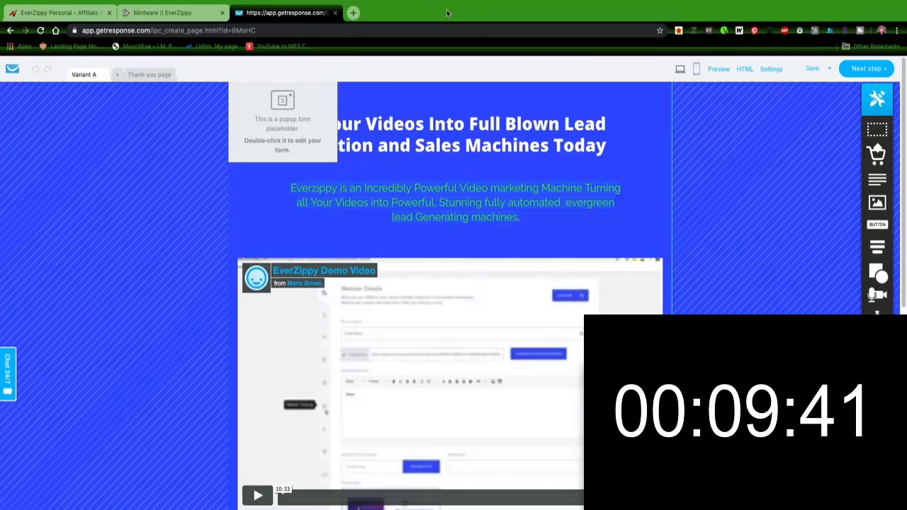
{"action": "left_click", "coordinate": [353, 12]}
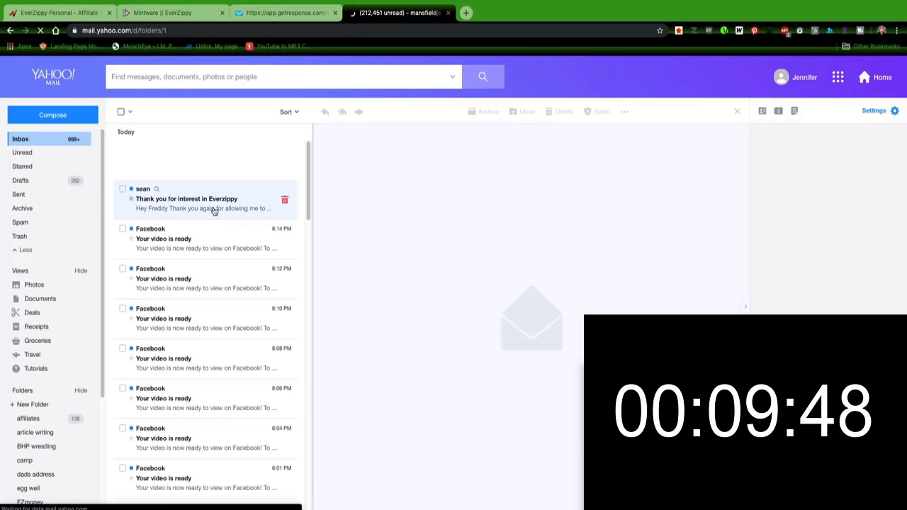
{"action": "left_click", "coordinate": [196, 210]}
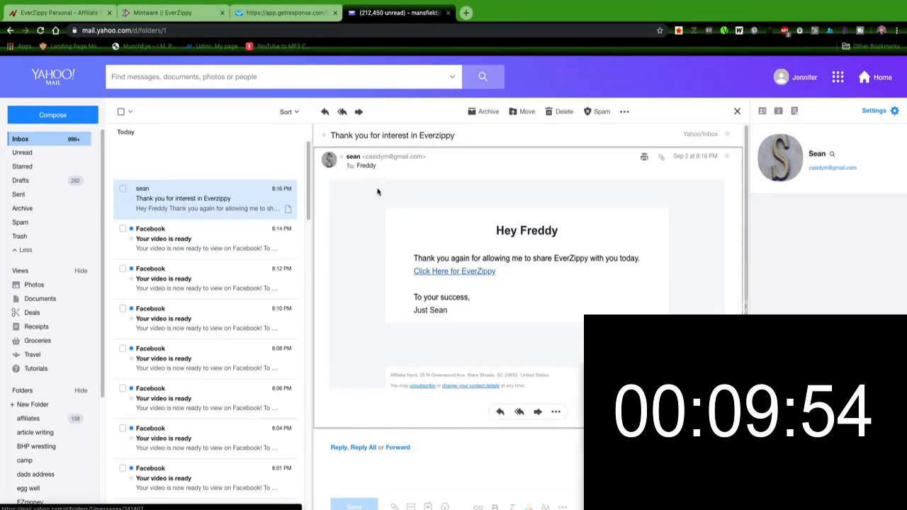
{"action": "left_click", "coordinate": [448, 13]}
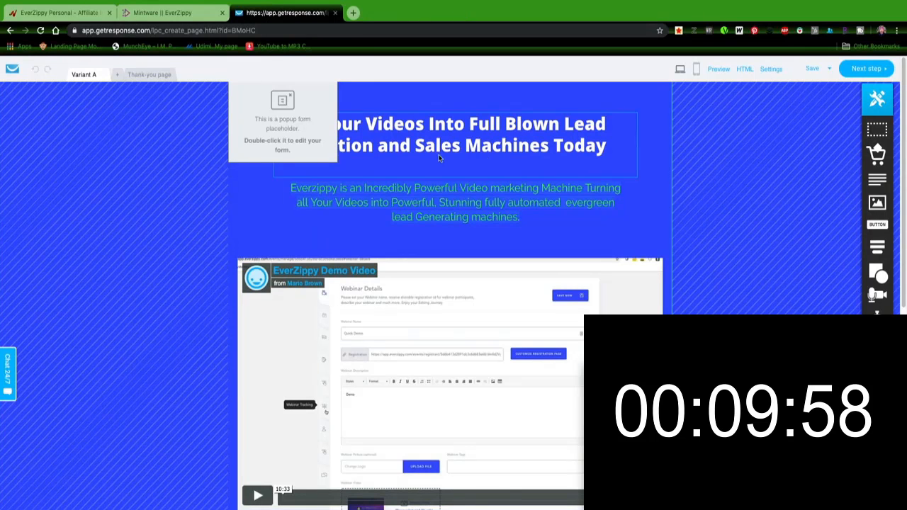
Step: Proceed from the landing page editor and republish the EVERYZIPPY DEMO page, returning to the Everzippy funnel overview
{"action": "left_click", "coordinate": [353, 13]}
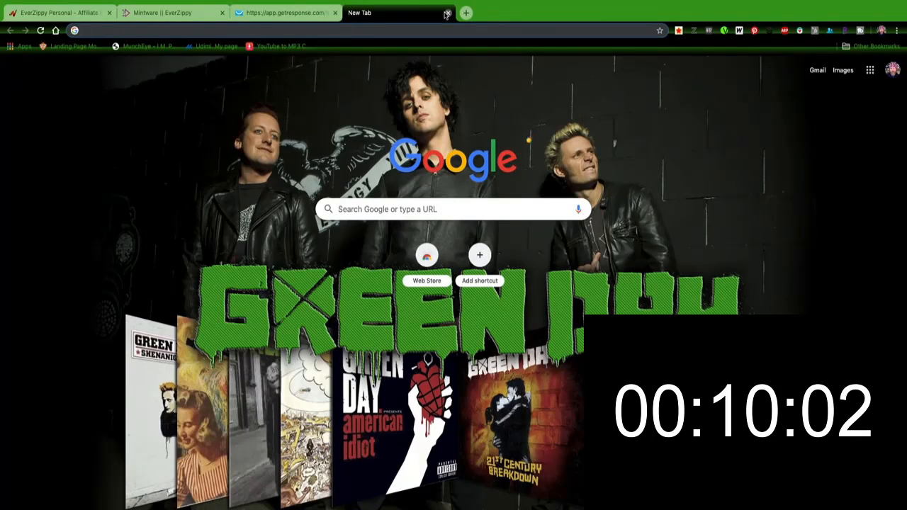
{"action": "left_click", "coordinate": [448, 12]}
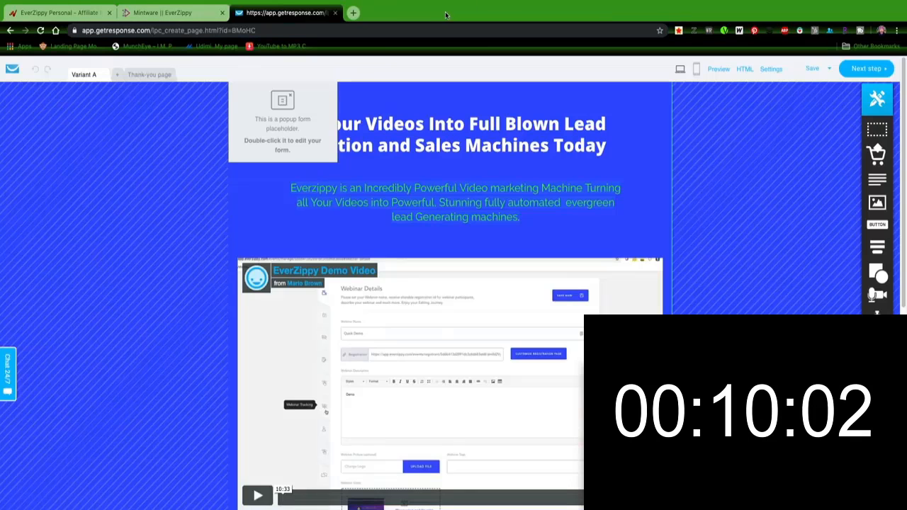
{"action": "left_click", "coordinate": [866, 71]}
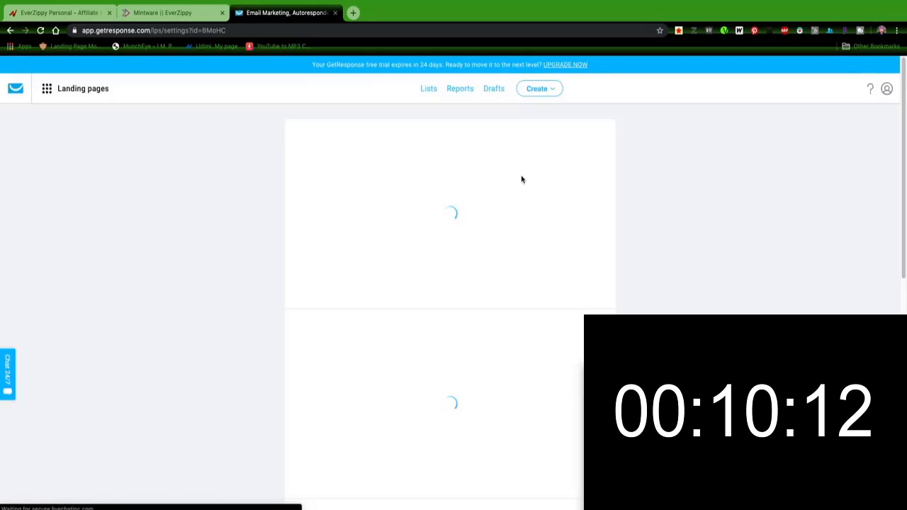
{"action": "left_click", "coordinate": [865, 90]}
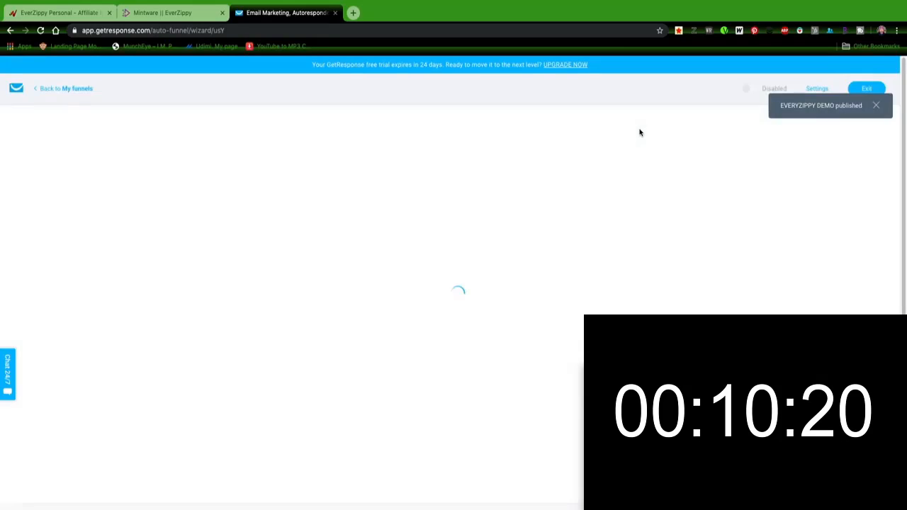
{"action": "left_click", "coordinate": [875, 107]}
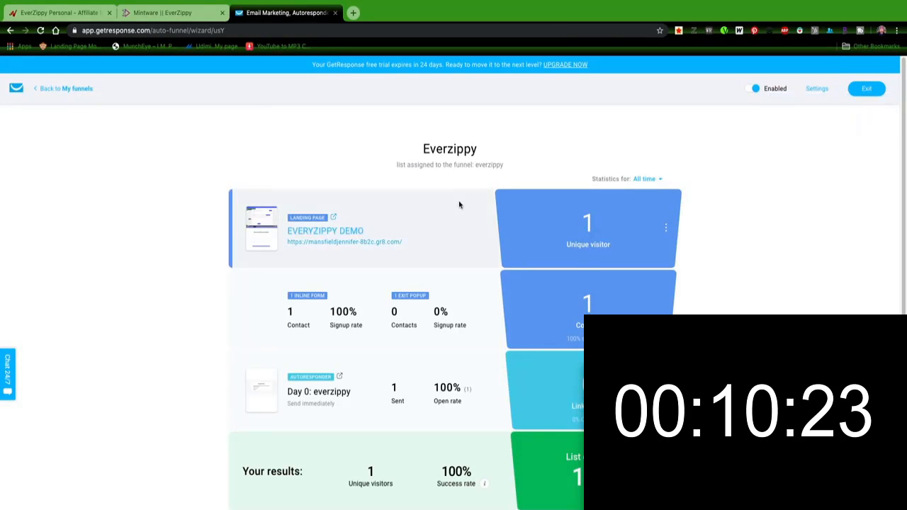
Step: Open the live EVERYZIPPY DEMO landing page from its link in the funnel overview and review it
{"action": "left_click", "coordinate": [356, 234]}
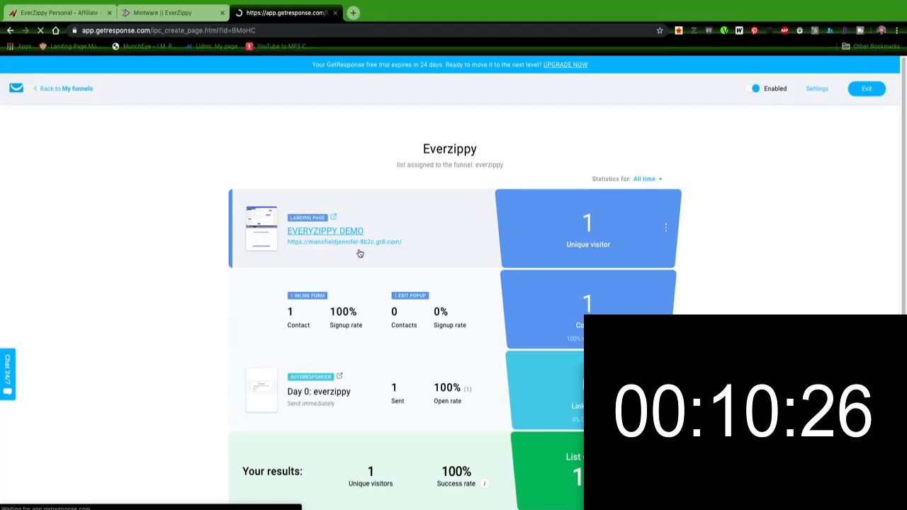
{"action": "left_click", "coordinate": [10, 30]}
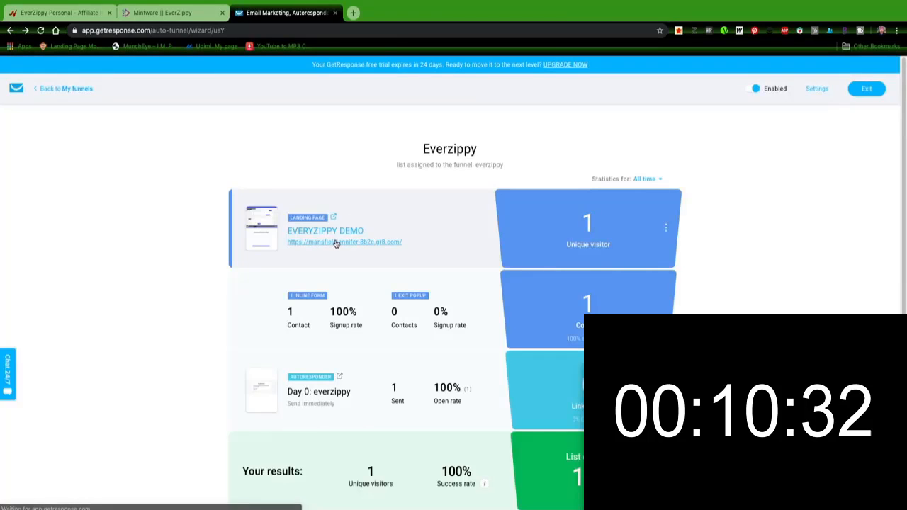
{"action": "left_click", "coordinate": [336, 244]}
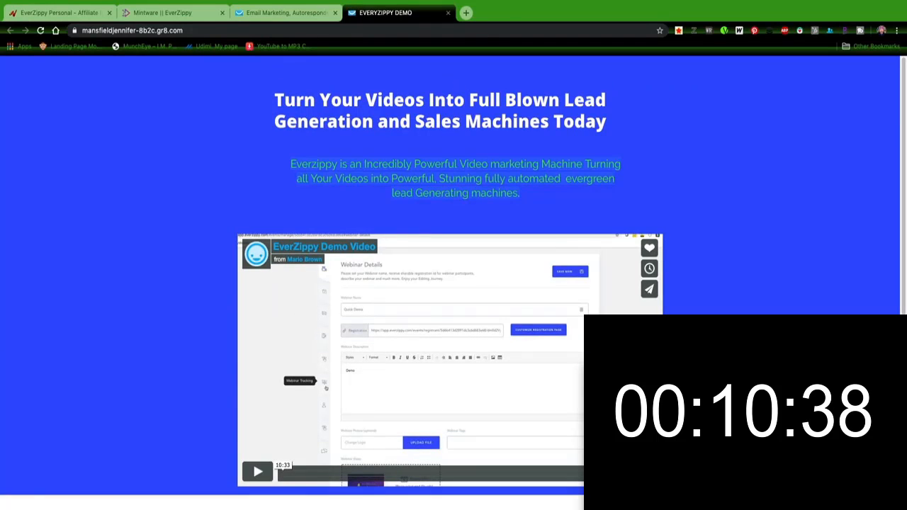
{"action": "scroll", "coordinate": [354, 498], "scroll_direction": "down", "scroll_amount": 4}
{"action": "scroll", "coordinate": [354, 461], "scroll_direction": "up", "scroll_amount": 4}
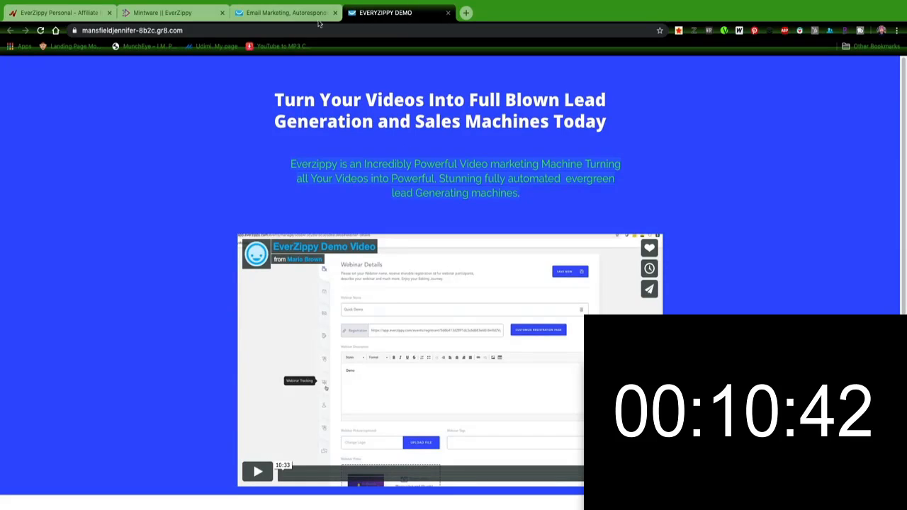
{"action": "left_click", "coordinate": [318, 22]}
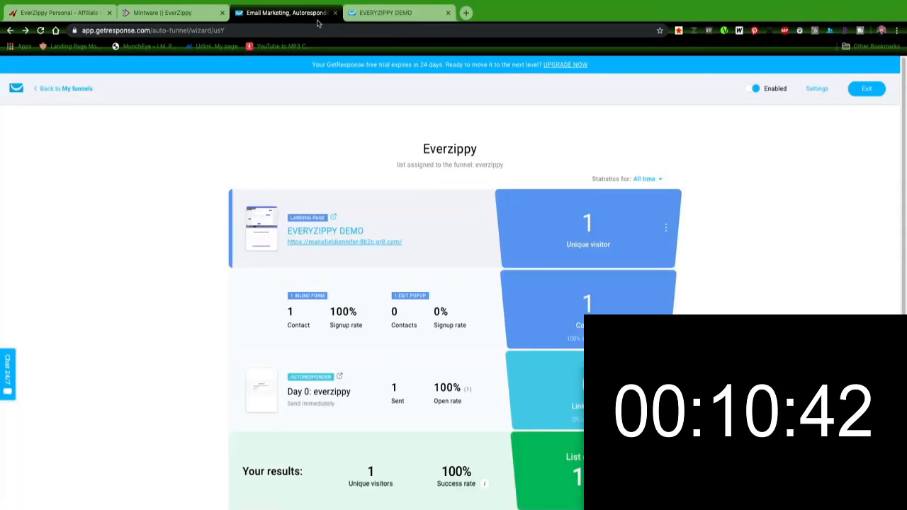
{"action": "left_click", "coordinate": [416, 14]}
{"action": "left_click", "coordinate": [278, 15]}
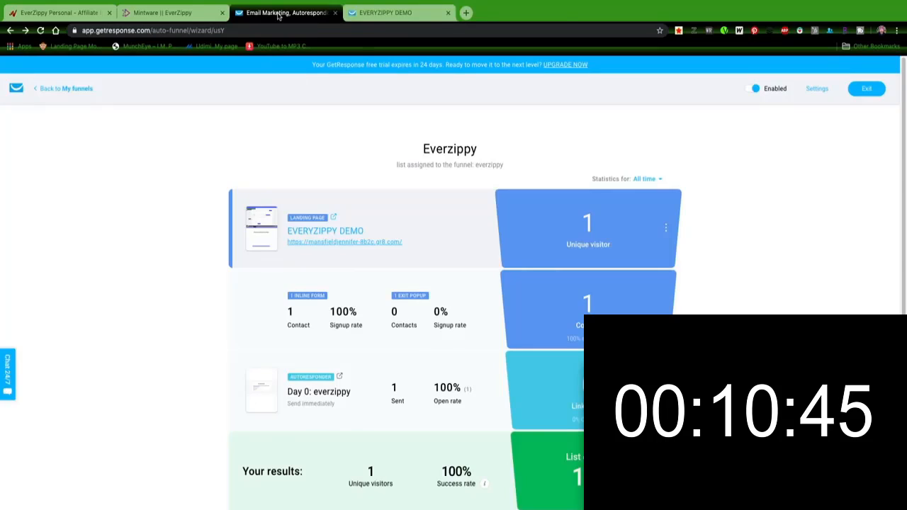
{"action": "left_click", "coordinate": [412, 12]}
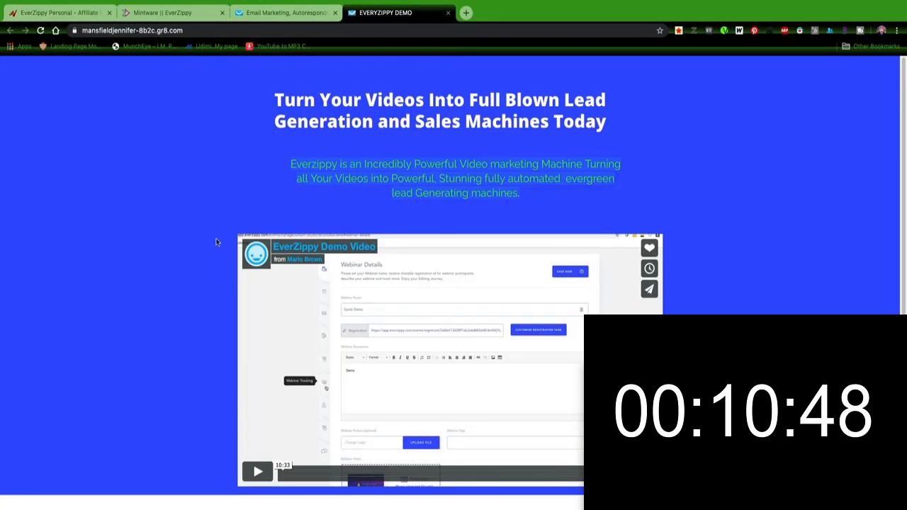